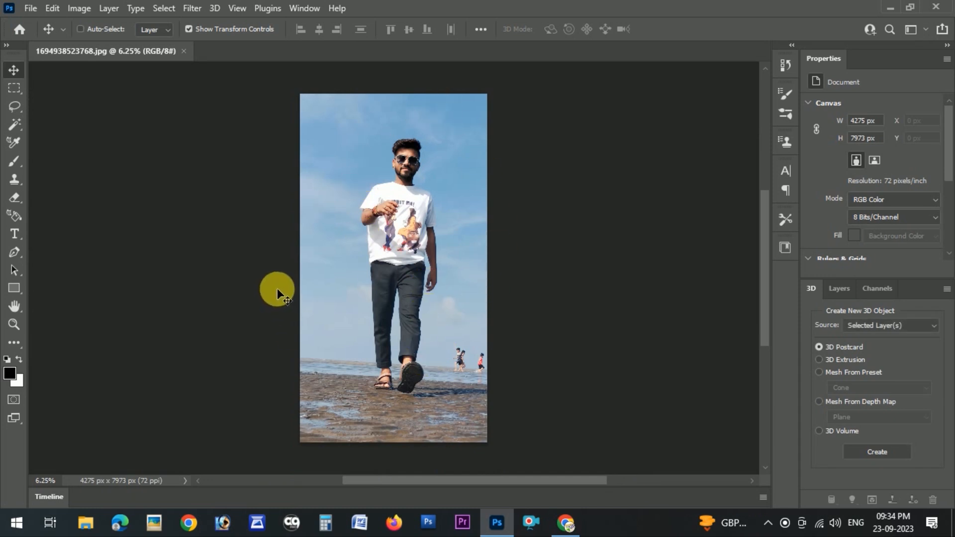
# Lasso a selection around the hair and the shaded right side of the man's face
pyautogui.hotkey('ctrl', '+')
pyautogui.hotkey('ctrl', '+')
pyautogui.hotkey('ctrl', '+')
pyautogui.hotkey('ctrl', '+')
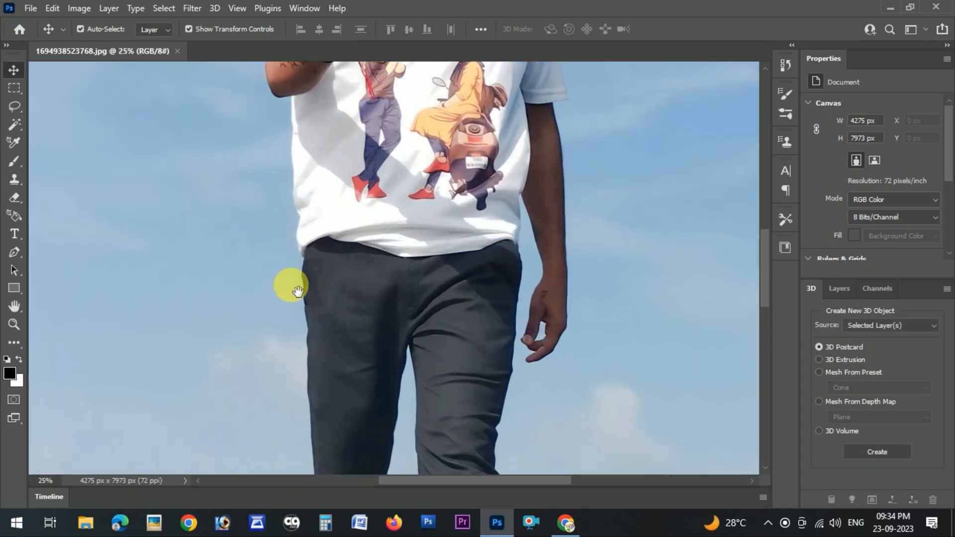
pyautogui.moveTo(377, 174); pyautogui.dragTo(383, 359)
pyautogui.moveTo(406, 291); pyautogui.dragTo(406, 233)
pyautogui.moveTo(432, 312); pyautogui.dragTo(428, 262)
pyautogui.hotkey('ctrl', '+')
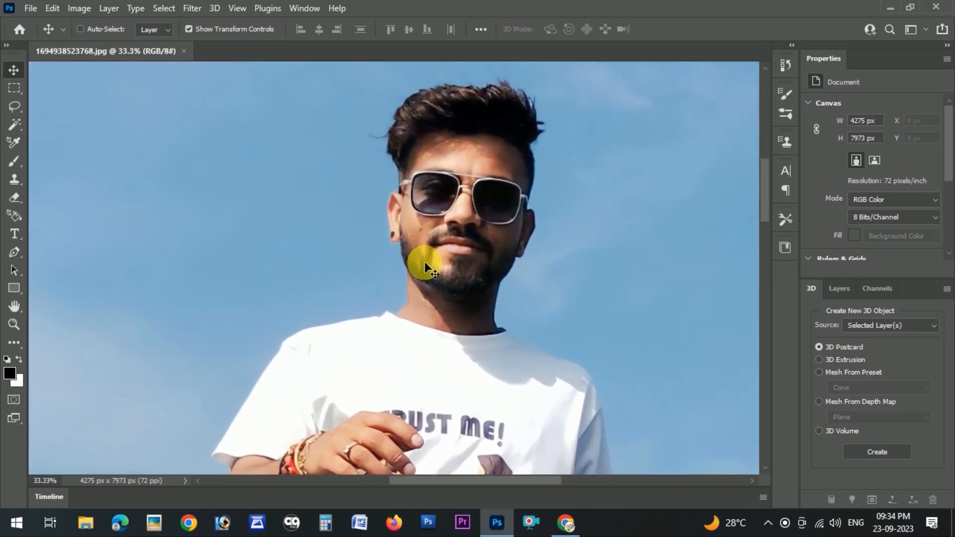
pyautogui.hotkey('ctrl', '+')
pyautogui.moveTo(425, 262); pyautogui.dragTo(369, 282)
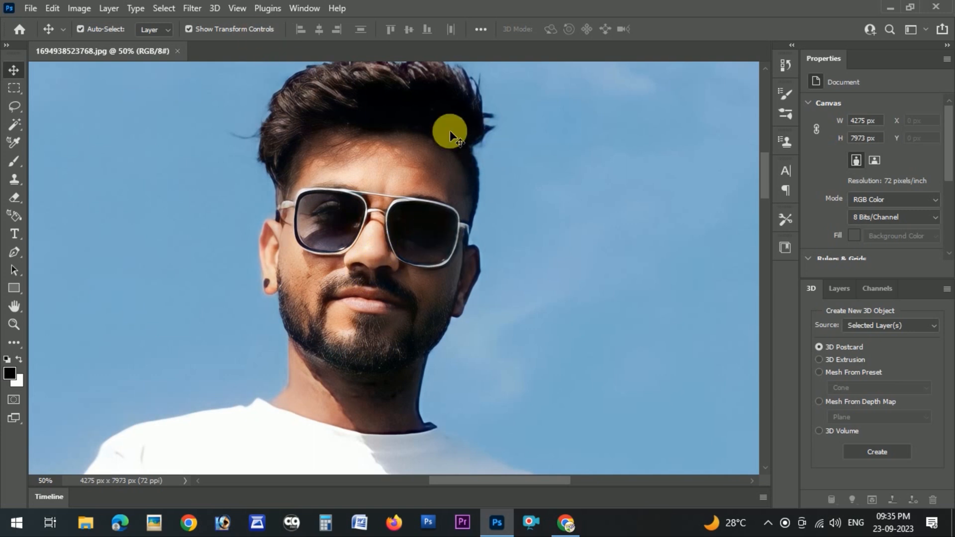
pyautogui.press('l')
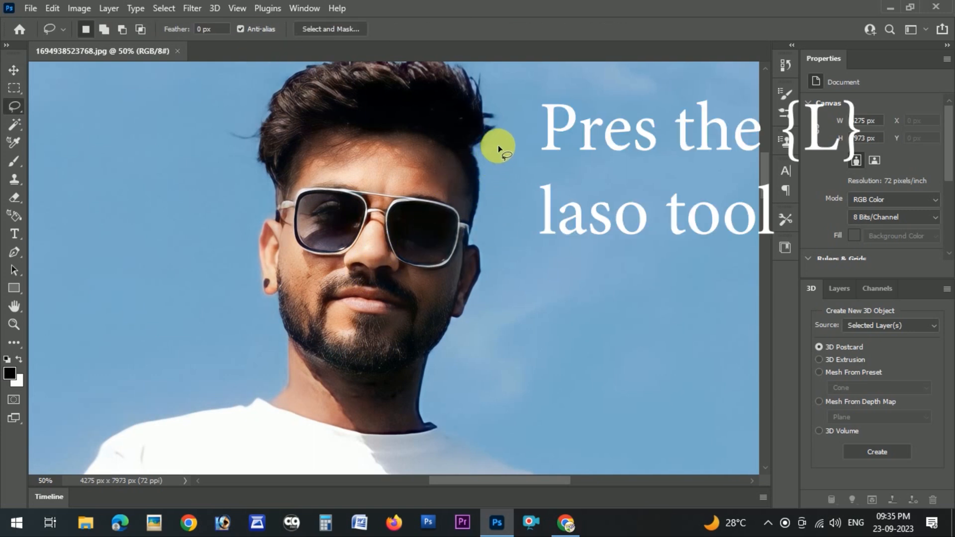
pyautogui.moveTo(509, 131)
pyautogui.mouseDown()
pyautogui.moveTo(465, 106)
pyautogui.moveTo(387, 102)
pyautogui.mouseUp()
pyautogui.moveTo(278, 154)
pyautogui.mouseDown()
pyautogui.moveTo(429, 181)
pyautogui.moveTo(438, 220)
pyautogui.moveTo(396, 336)
pyautogui.moveTo(402, 387)
pyautogui.moveTo(453, 339)
pyautogui.moveTo(482, 277)
pyautogui.moveTo(478, 225)
pyautogui.moveTo(497, 128)
pyautogui.mouseUp()
# Feather the selection with a radius of 30 pixels
pyautogui.rightClick(498, 127)
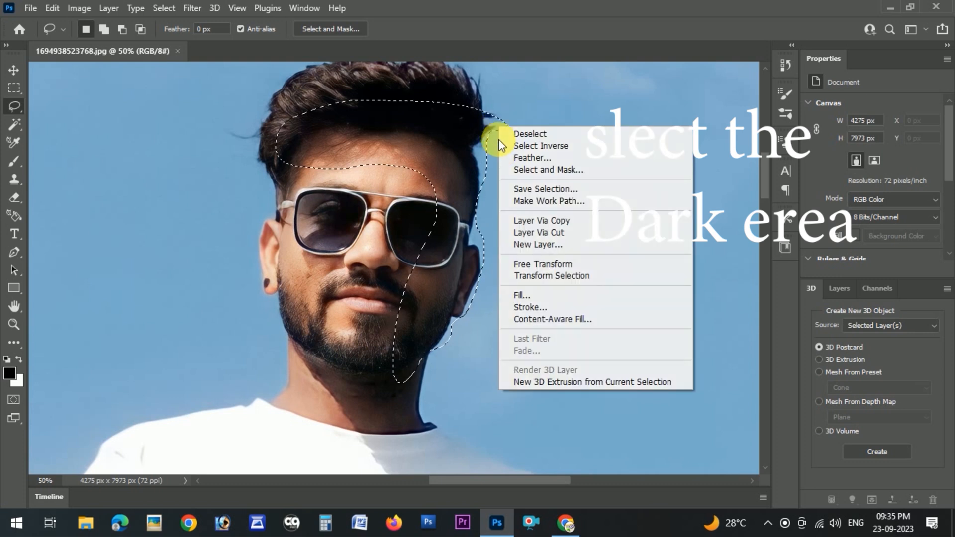
pyautogui.click(527, 158)
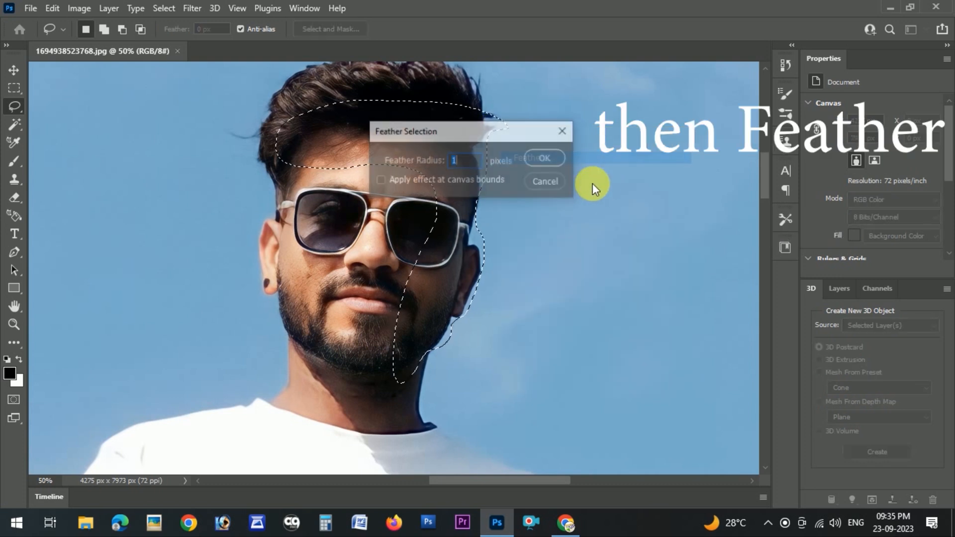
pyautogui.write('30')
pyautogui.click(543, 166)
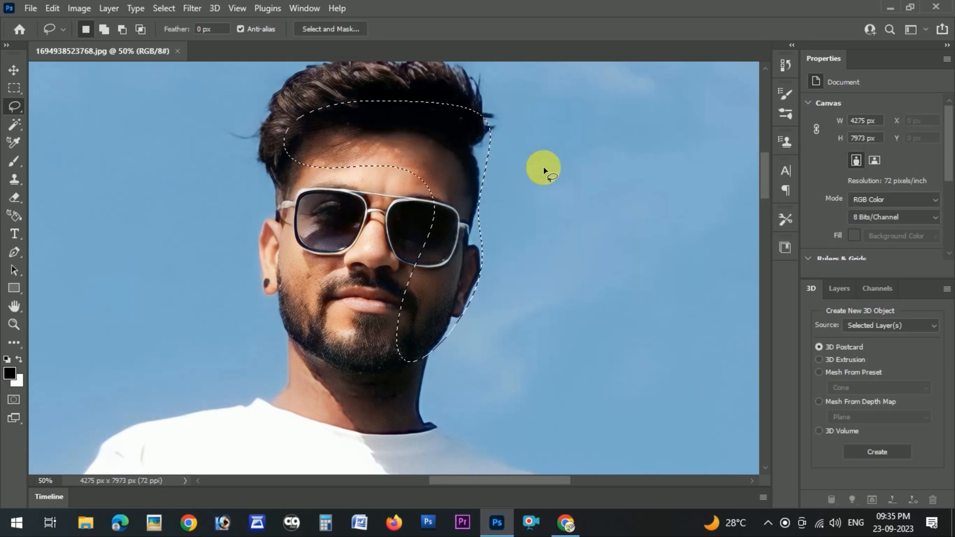
# Brighten the selection with Curves by raising a midpoint to input 121, output 137
pyautogui.hotkey('ctrl', 'm')
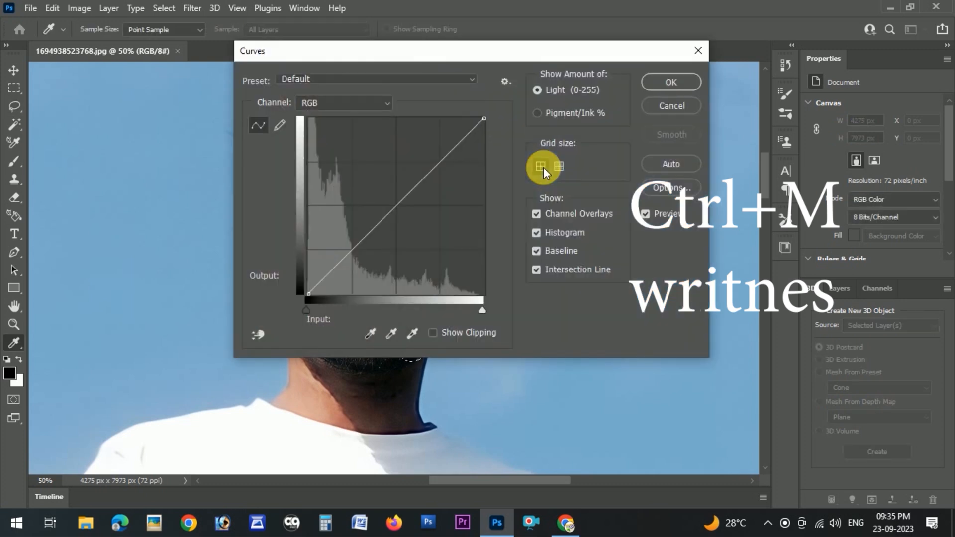
pyautogui.click(392, 199)
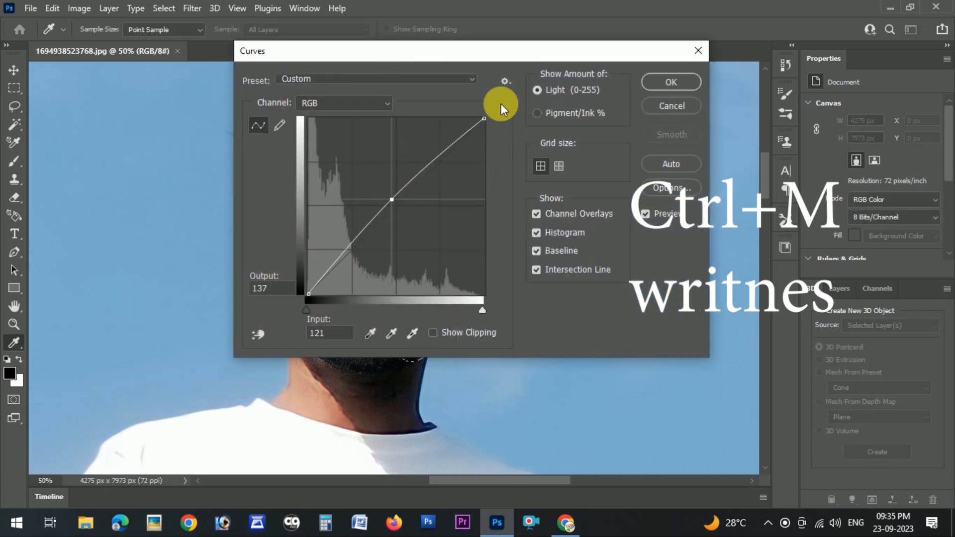
pyautogui.click(650, 82)
# Reapply the same Curves adjustment three more times, then deselect
pyautogui.hotkey('ctrl', 'alt', 'm')
pyautogui.press('Return')
pyautogui.hotkey('ctrl', 'alt', 'm')
pyautogui.press('Return')
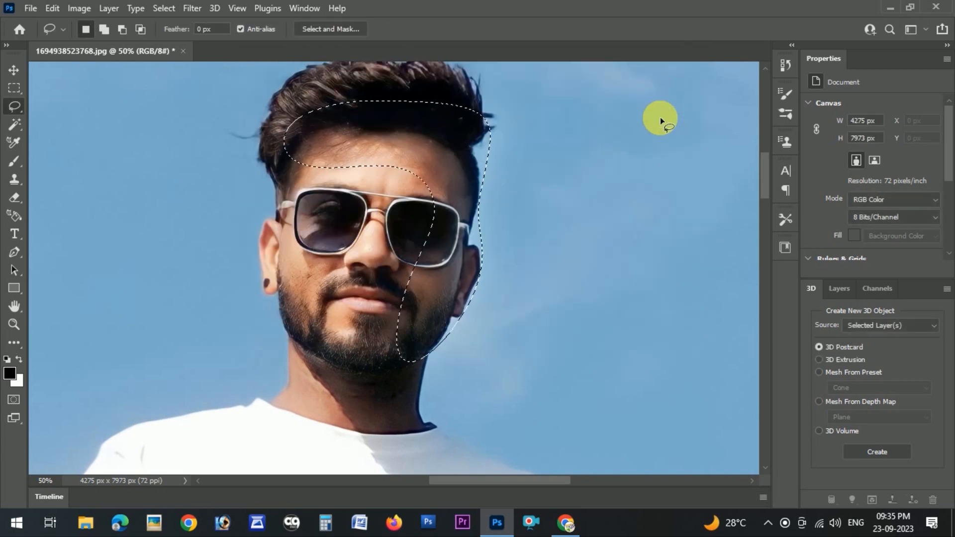
pyautogui.hotkey('ctrl', 'alt', 'm')
pyautogui.press('Return')
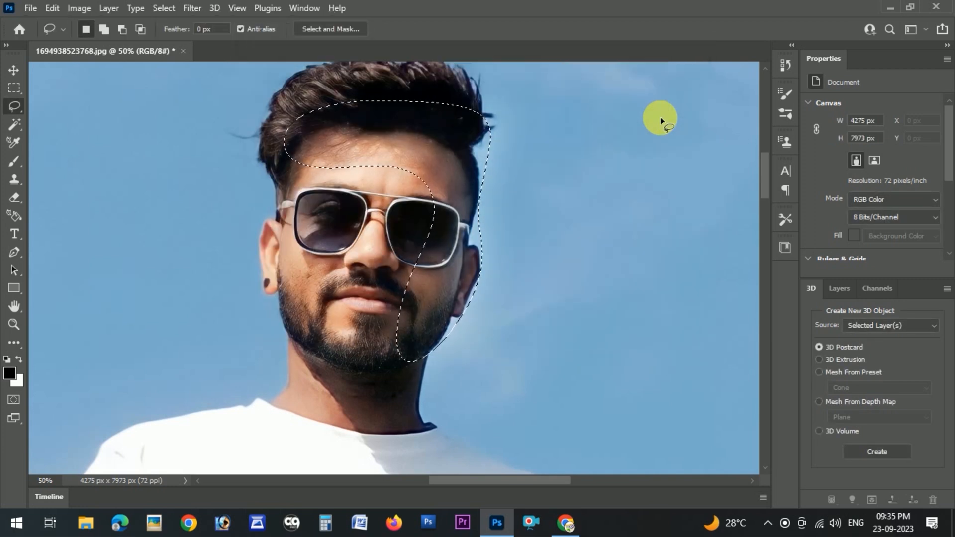
pyautogui.hotkey('ctrl', 'd')
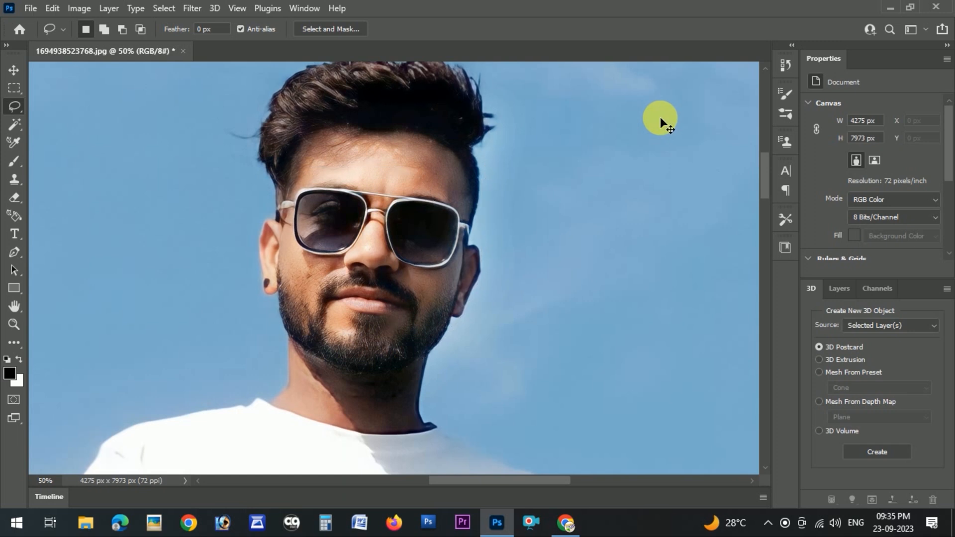
# Apply Levels to the image with the midtone gamma set to 1.4
pyautogui.hotkey('ctrl', 'l')
pyautogui.moveTo(512, 68); pyautogui.dragTo(786, 118)
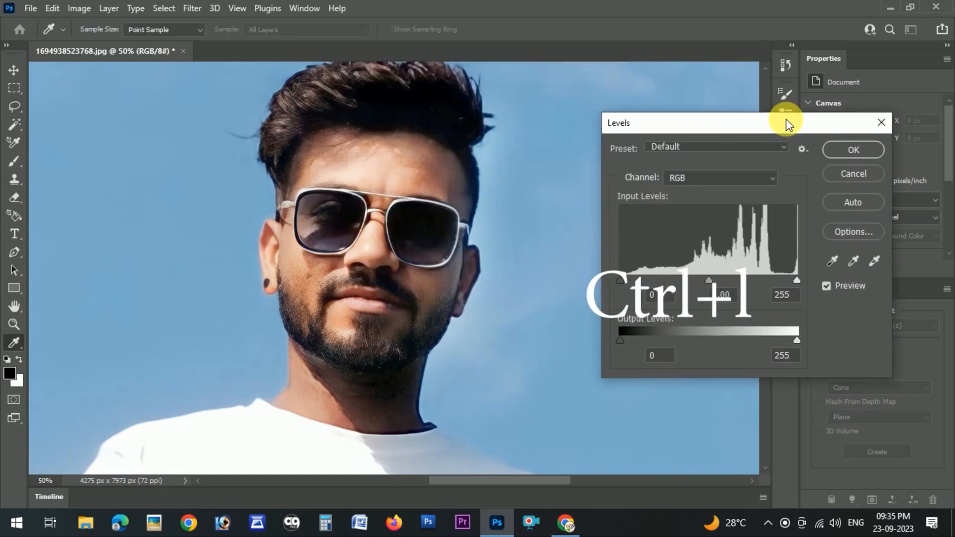
pyautogui.moveTo(709, 280); pyautogui.dragTo(688, 281)
pyautogui.moveTo(797, 281)
pyautogui.mouseDown()
pyautogui.moveTo(774, 279)
pyautogui.moveTo(801, 281)
pyautogui.mouseUp()
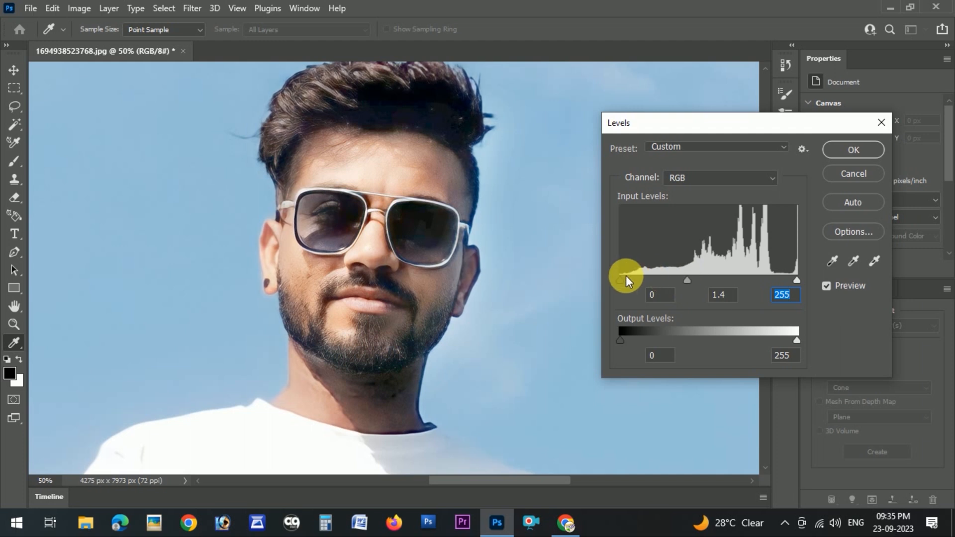
pyautogui.moveTo(631, 281); pyautogui.dragTo(626, 283)
pyautogui.click(851, 152)
# Apply Selective Color to the Blacks with Cyan at +11% and Black at +12%
pyautogui.press('l')
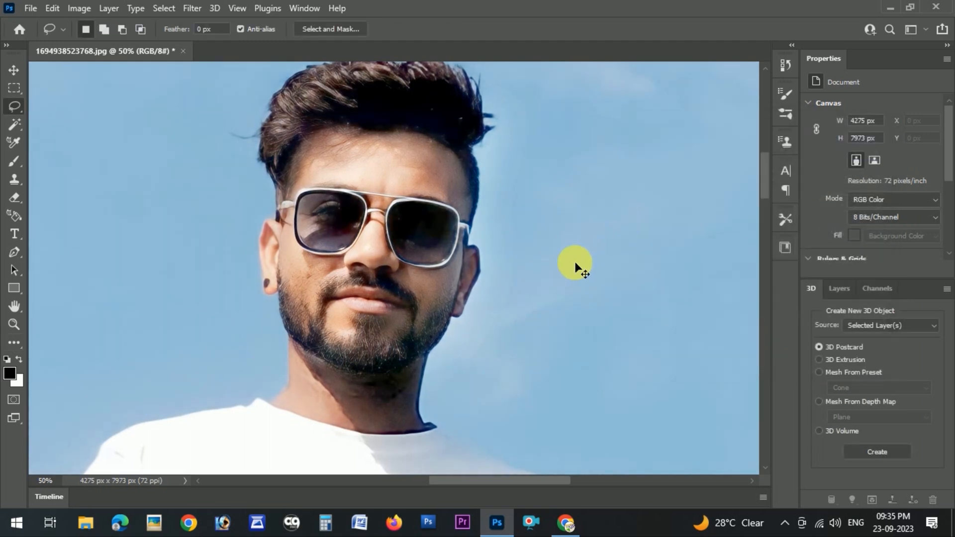
pyautogui.hotkey('ctrl', '-')
pyautogui.hotkey('ctrl', '-')
pyautogui.hotkey('ctrl', '-')
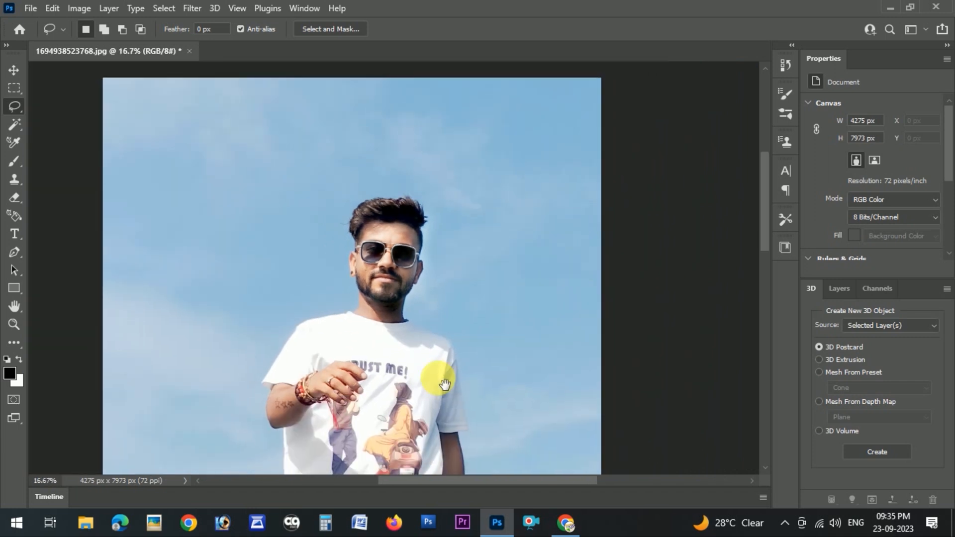
pyautogui.moveTo(436, 466); pyautogui.dragTo(470, 352)
pyautogui.hotkey('ctrl', '-')
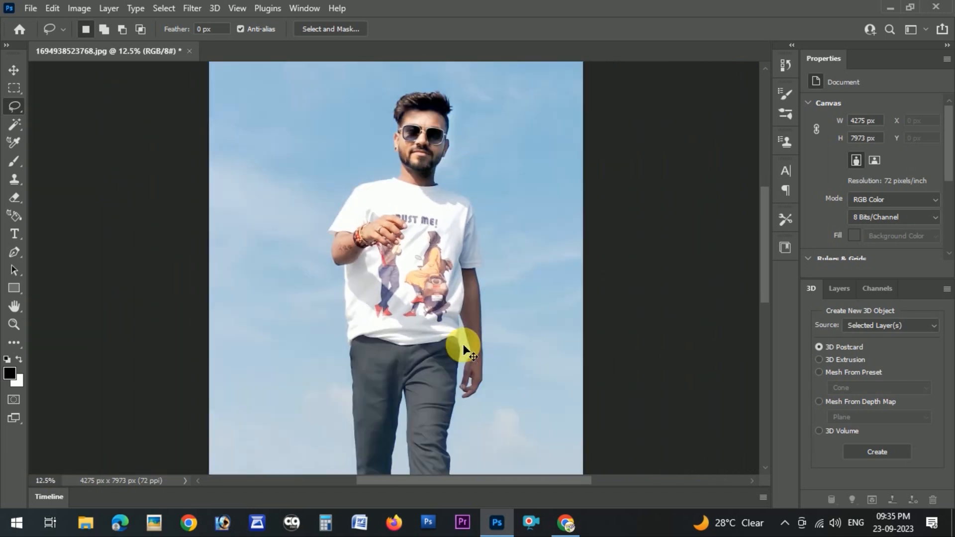
pyautogui.hotkey('alt', 'i')
pyautogui.press('a')
pyautogui.press('s')
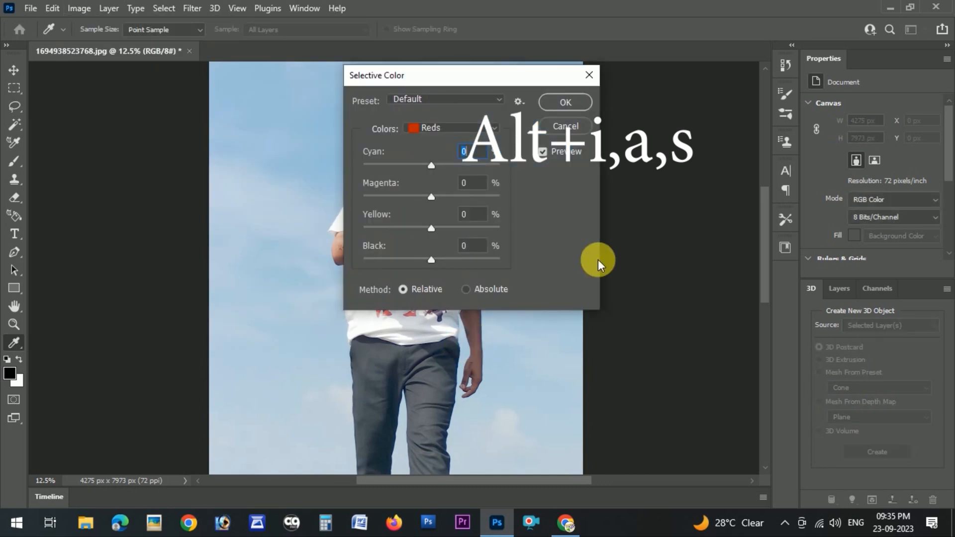
pyautogui.moveTo(503, 85); pyautogui.dragTo(688, 80)
pyautogui.click(650, 130)
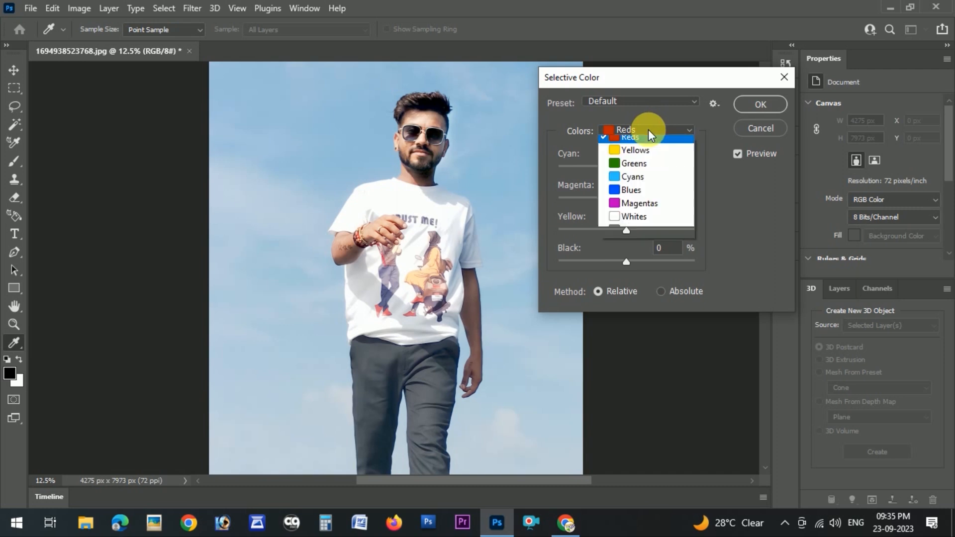
pyautogui.click(626, 253)
pyautogui.moveTo(629, 261); pyautogui.dragTo(635, 261)
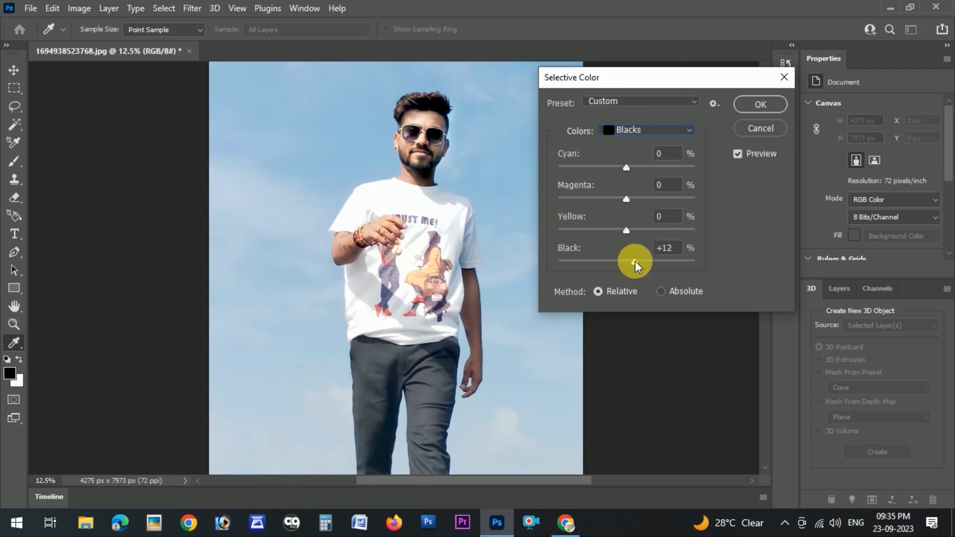
pyautogui.moveTo(633, 167); pyautogui.dragTo(635, 167)
pyautogui.click(753, 104)
pyautogui.press('l')
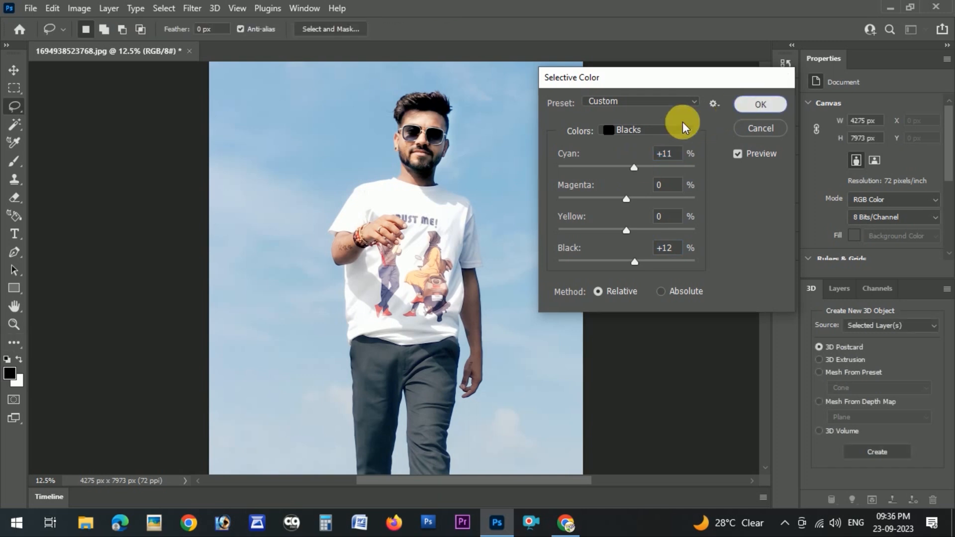
# Apply Color Balance to the midtones with color levels +8, 0 and -5
pyautogui.hotkey('ctrl', 'b')
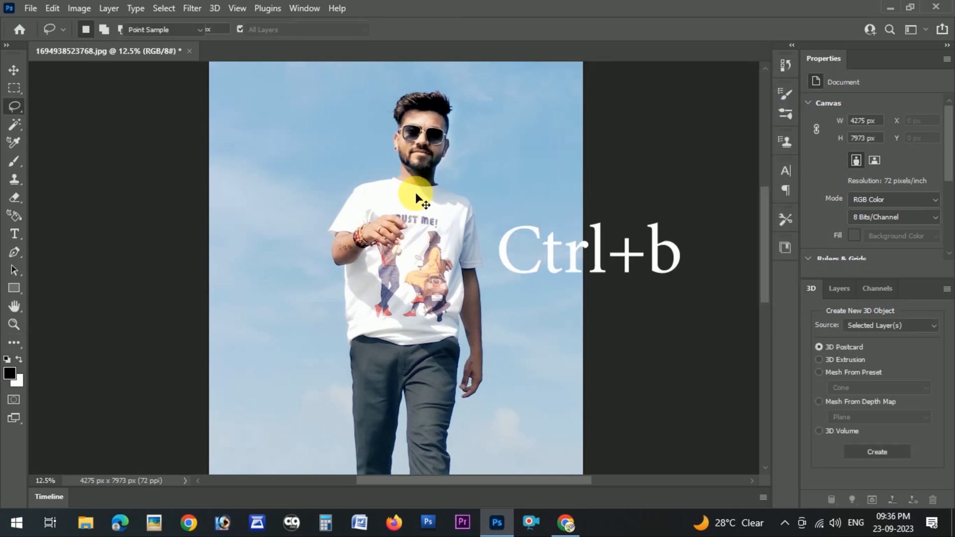
pyautogui.moveTo(467, 95); pyautogui.dragTo(701, 183)
pyautogui.moveTo(665, 286); pyautogui.dragTo(675, 282)
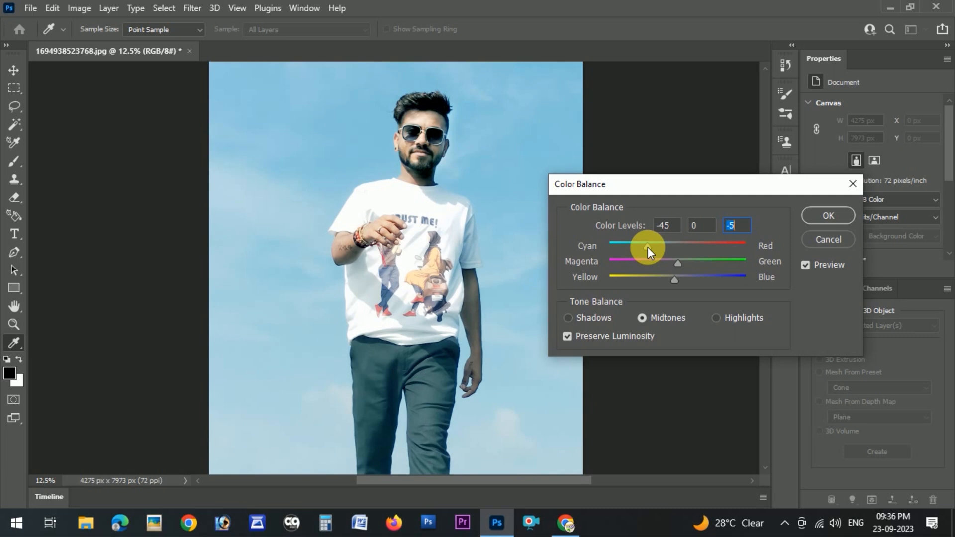
pyautogui.click(684, 246)
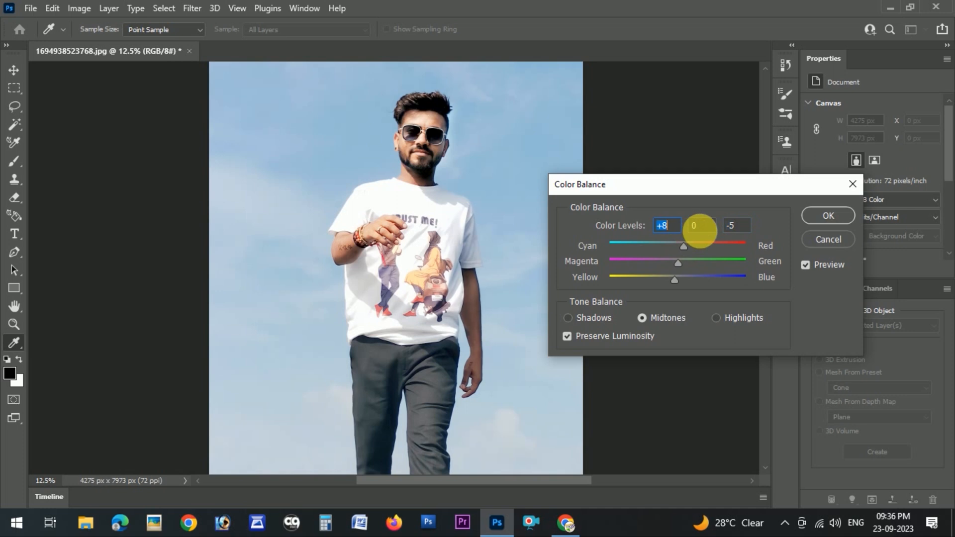
pyautogui.click(818, 216)
# Select the subject with the Move tool active
pyautogui.hotkey('ctrl', '+')
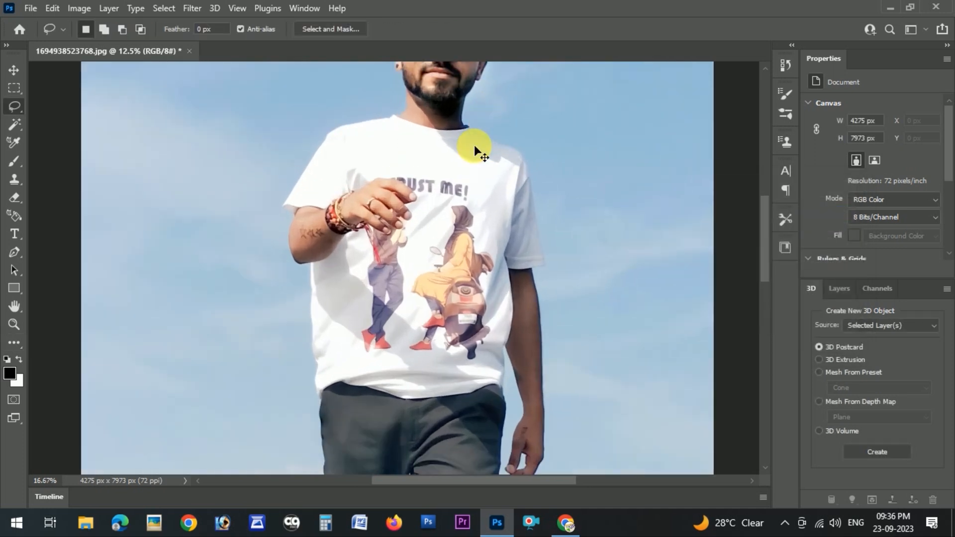
pyautogui.moveTo(480, 150); pyautogui.dragTo(440, 324)
pyautogui.hotkey('ctrl', '+')
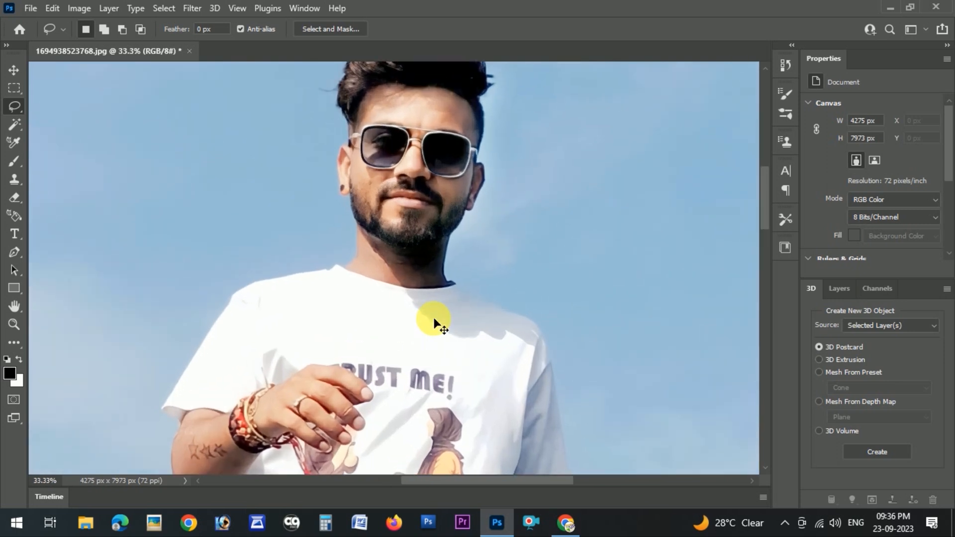
pyautogui.scroll(-10, 398, 319)
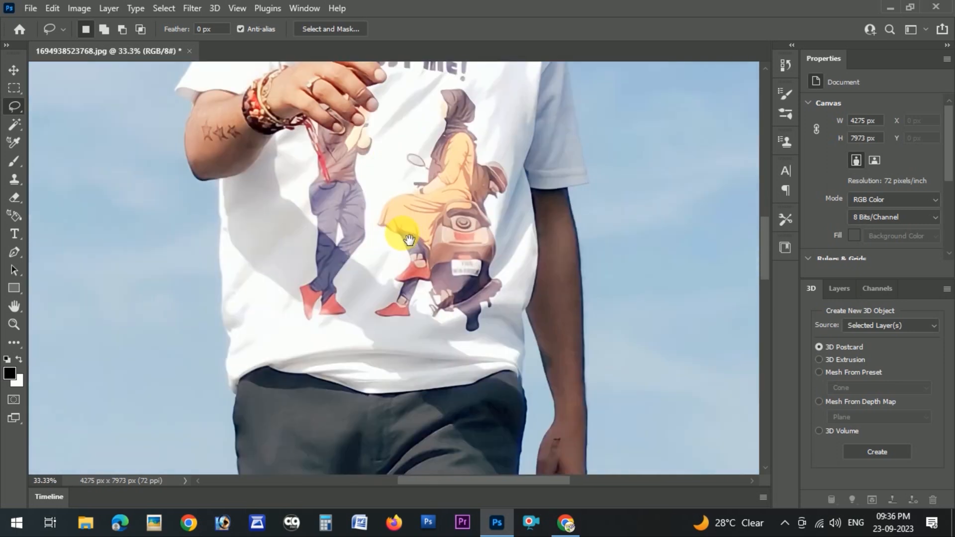
pyautogui.scroll(-3, 418, 381)
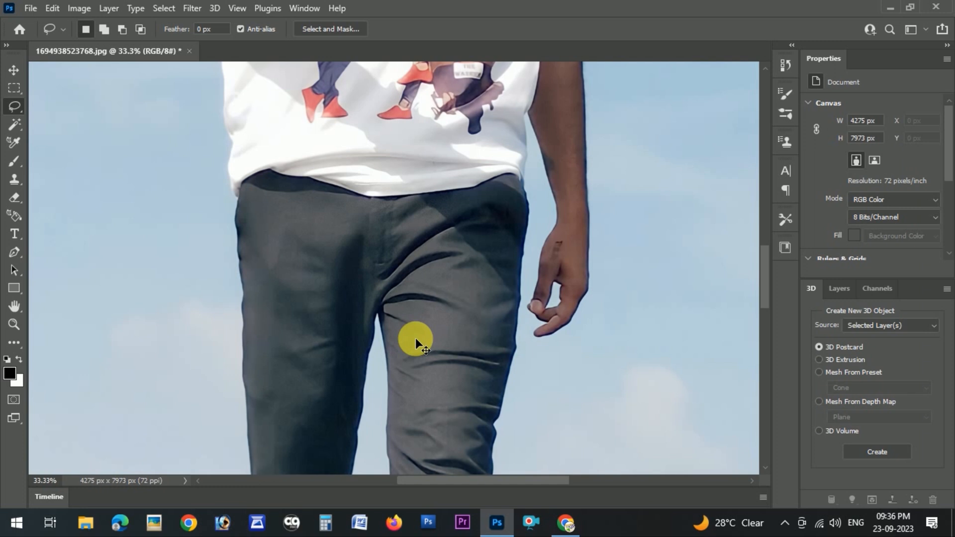
pyautogui.hotkey('ctrl', '0')
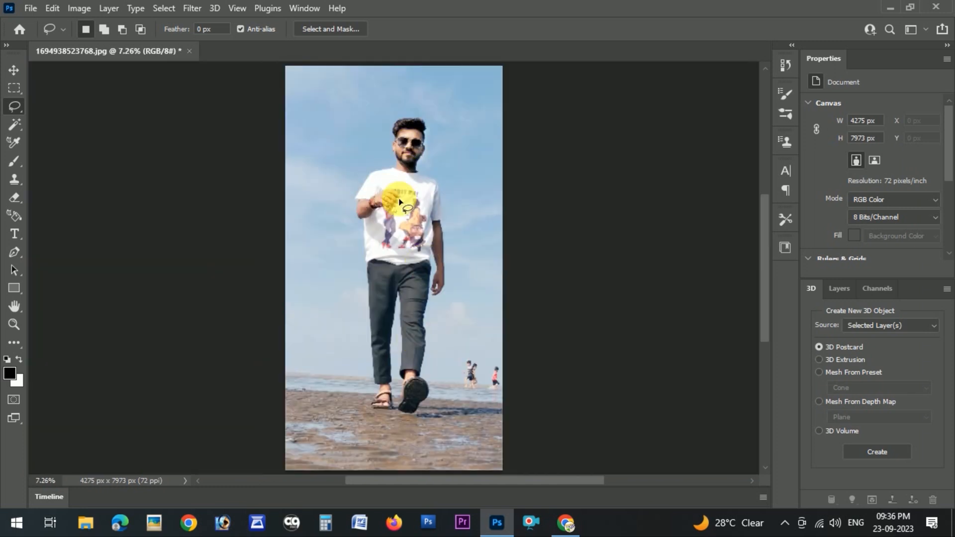
pyautogui.click(15, 72)
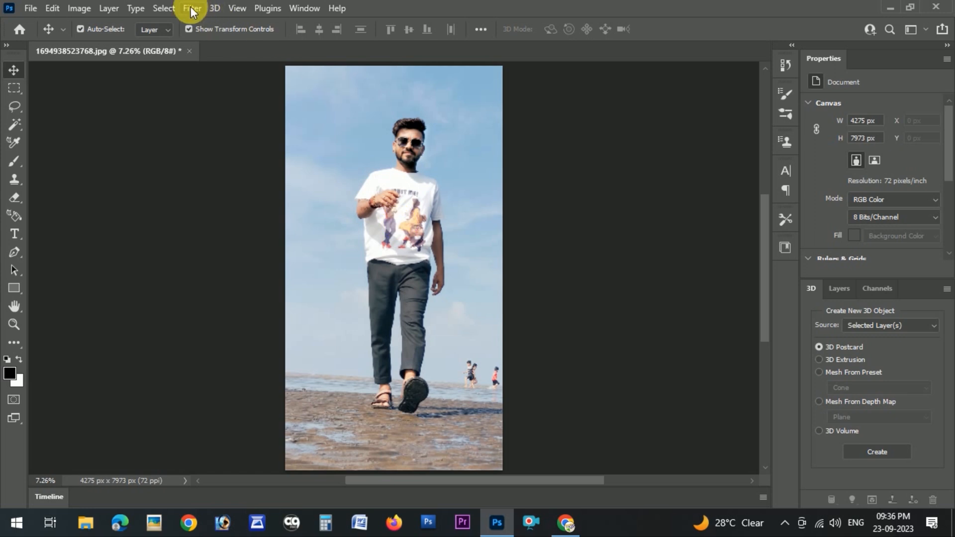
pyautogui.click(160, 8)
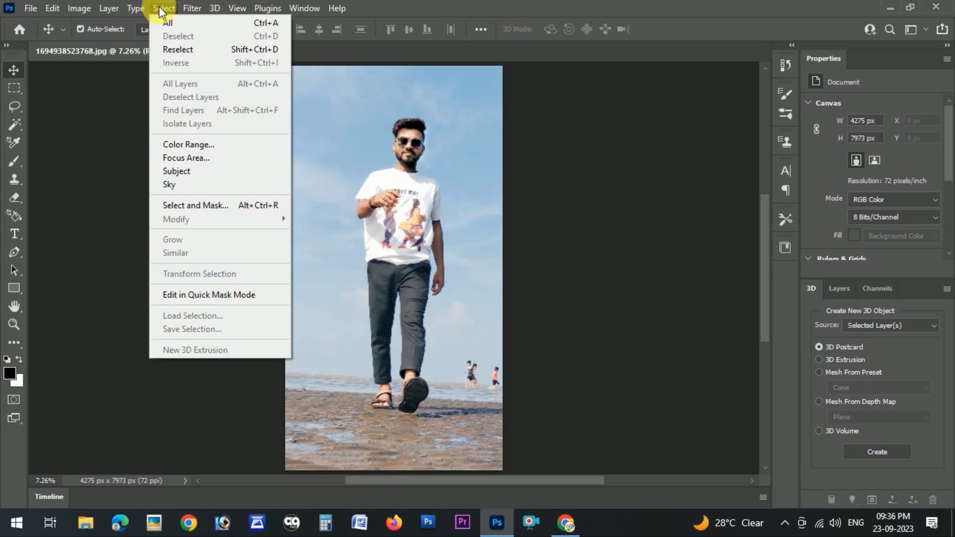
pyautogui.click(220, 171)
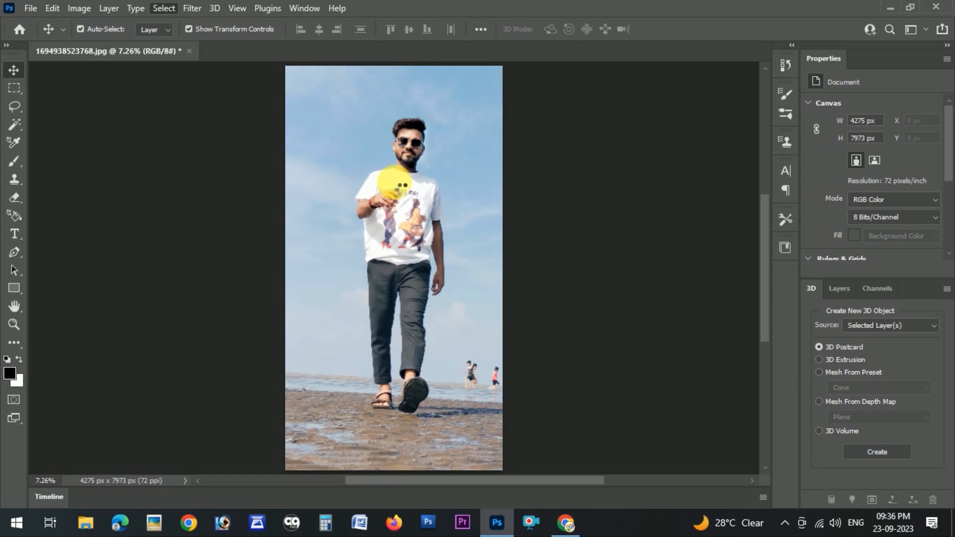
# Copy the selected subject onto a new layer and duplicate that layer
pyautogui.hotkey('ctrl', 'j')
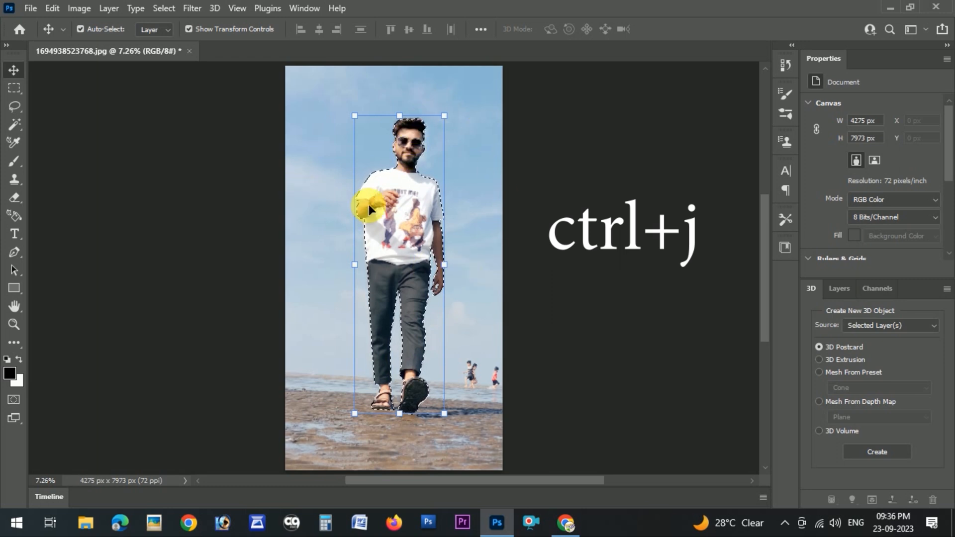
pyautogui.hotkey('ctrl', 'j')
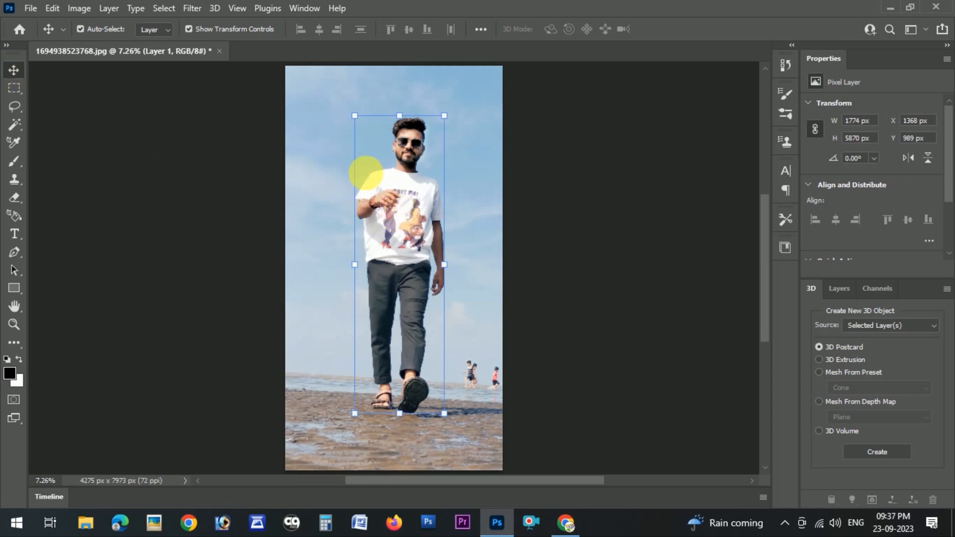
pyautogui.moveTo(412, 238)
pyautogui.mouseDown()
pyautogui.moveTo(481, 237)
pyautogui.moveTo(375, 224)
pyautogui.moveTo(393, 217)
pyautogui.moveTo(402, 254)
pyautogui.moveTo(411, 220)
pyautogui.mouseUp()
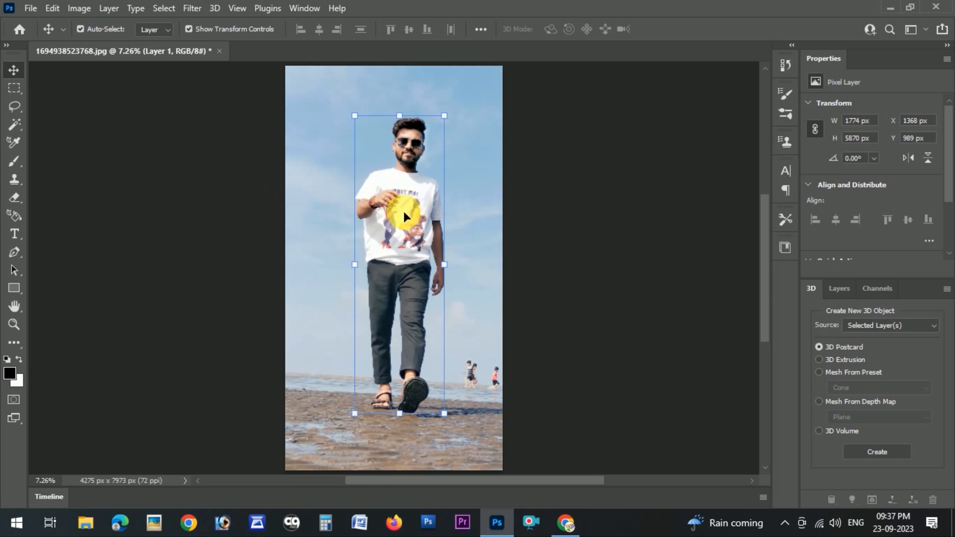
pyautogui.click(407, 222)
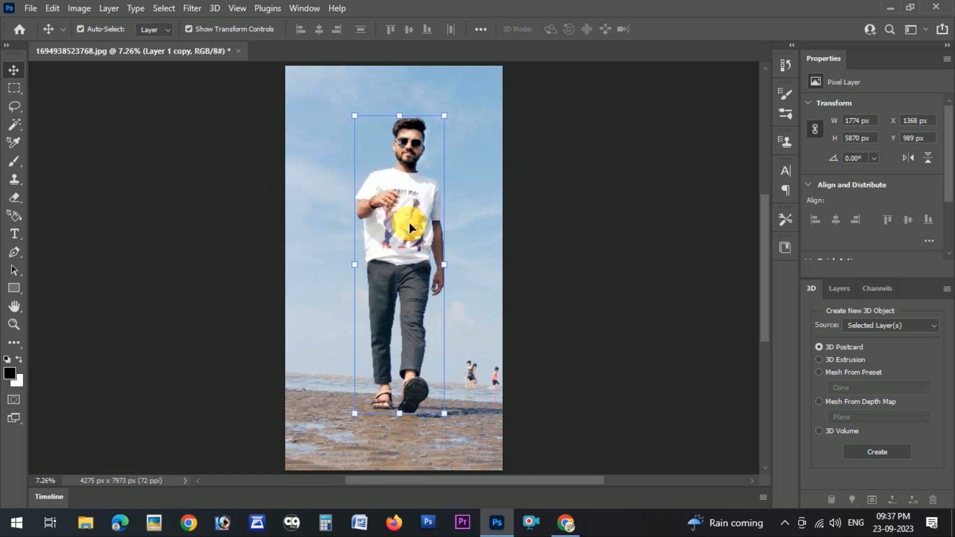
# Move the duplicated subject layer and scale it up into a large figure covering the left of the canvas
pyautogui.moveTo(409, 221); pyautogui.dragTo(344, 175)
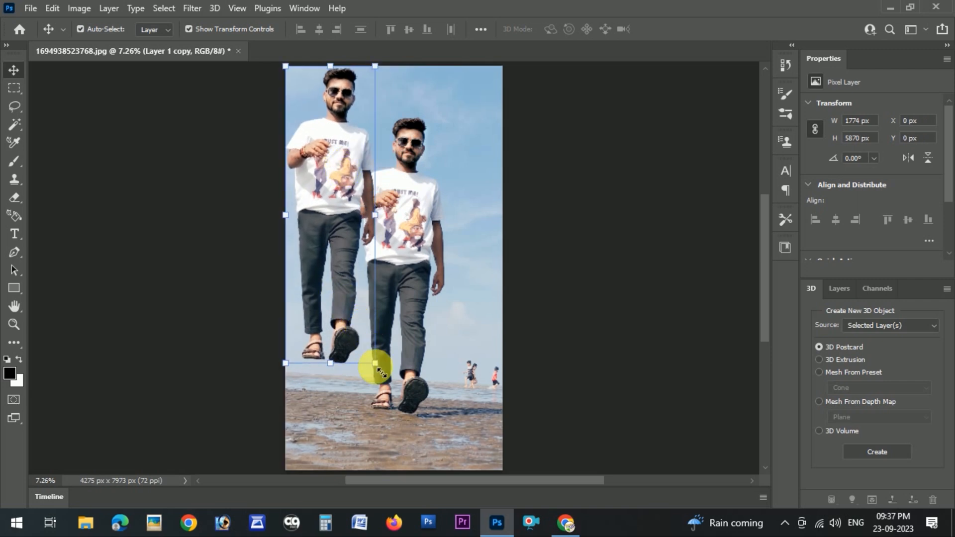
pyautogui.moveTo(379, 369); pyautogui.dragTo(462, 459)
pyautogui.moveTo(359, 151); pyautogui.dragTo(360, 220)
pyautogui.moveTo(471, 169); pyautogui.dragTo(495, 354)
pyautogui.moveTo(387, 261); pyautogui.dragTo(393, 343)
pyautogui.press('Return')
# Send the enlarged subject layer back one level and set its opacity to 50%
pyautogui.press('ctrl')
pyautogui.hotkey('ctrl', '[')
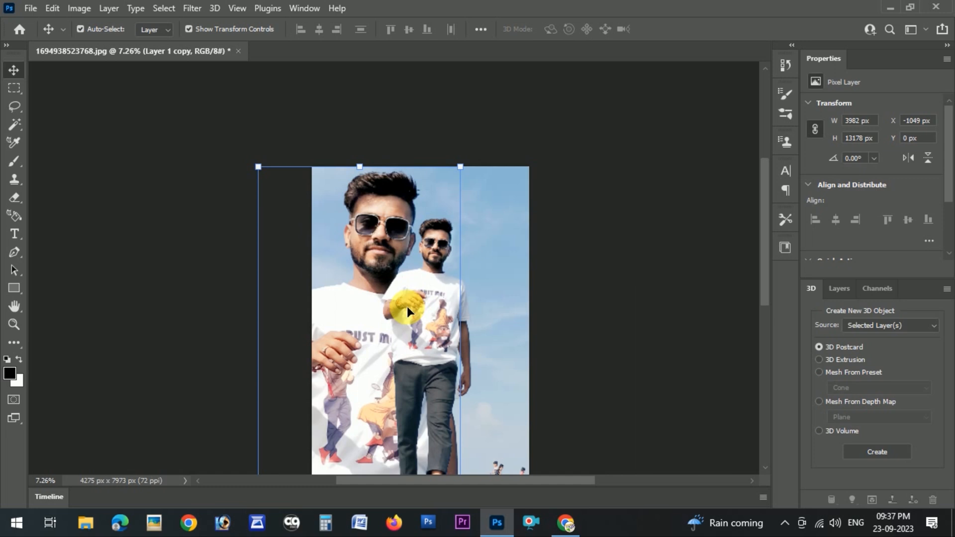
pyautogui.press('5')
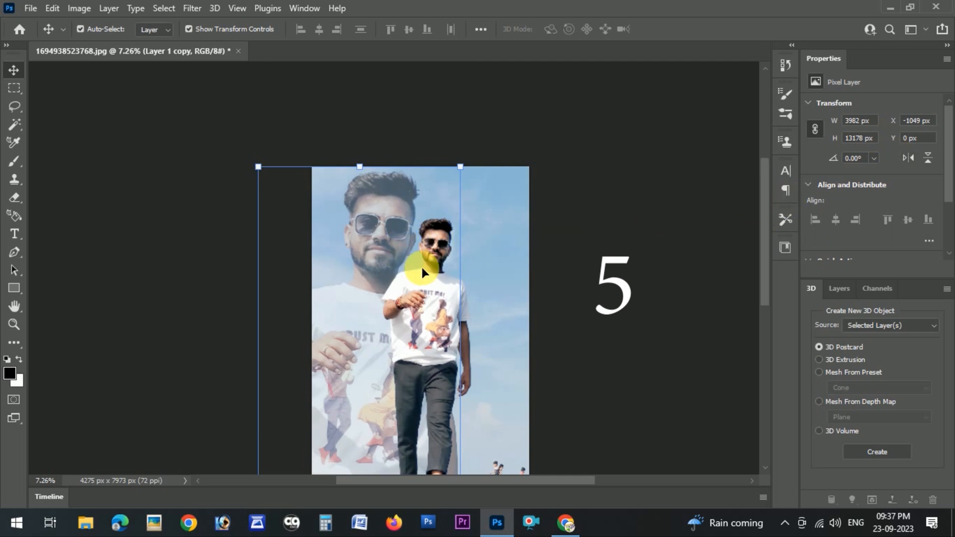
# Desaturate the enlarged subject layer with Hue/Saturation, setting Saturation to -100
pyautogui.scroll(-2, 429, 267)
pyautogui.scroll(-3, 429, 271)
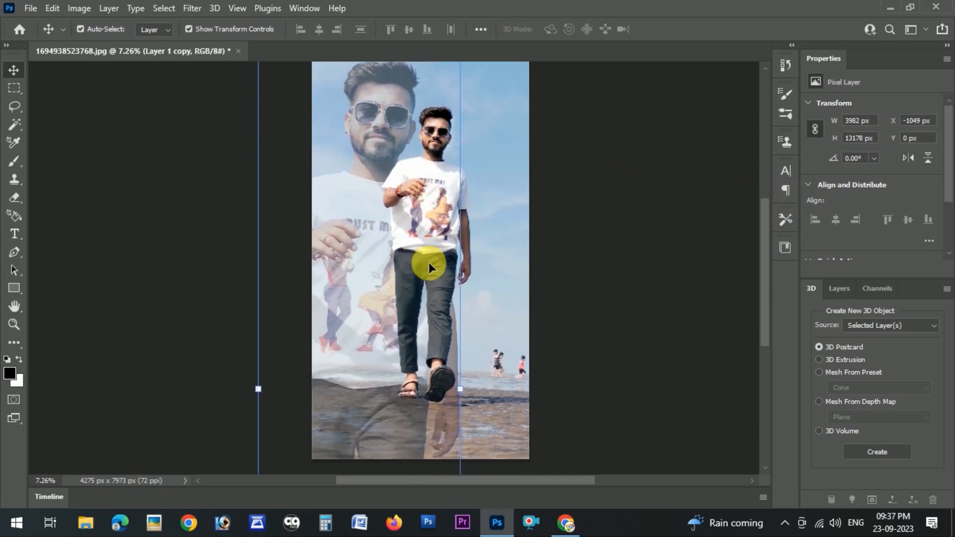
pyautogui.moveTo(342, 238)
pyautogui.mouseDown()
pyautogui.moveTo(351, 246)
pyautogui.moveTo(343, 236)
pyautogui.mouseUp()
pyautogui.press('ctrl')
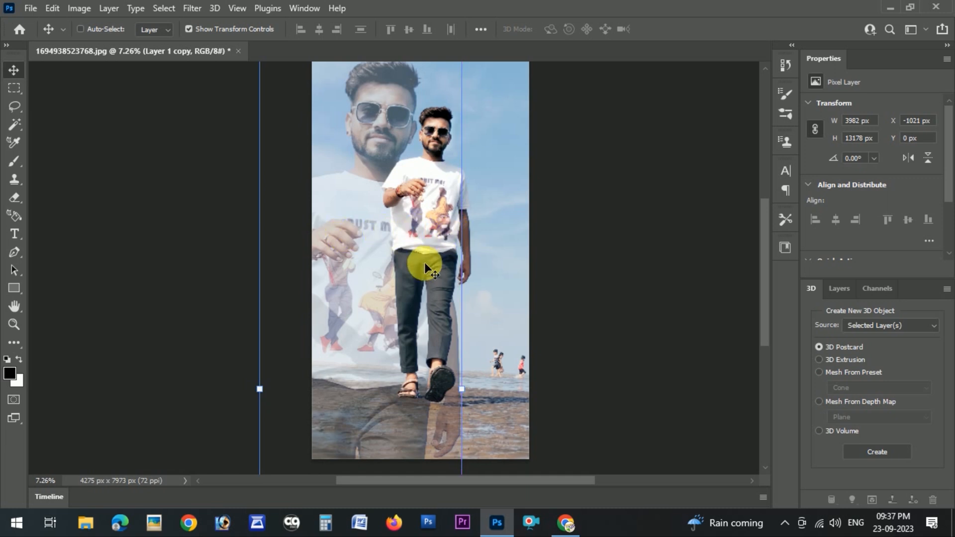
pyautogui.hotkey('ctrl', 'u')
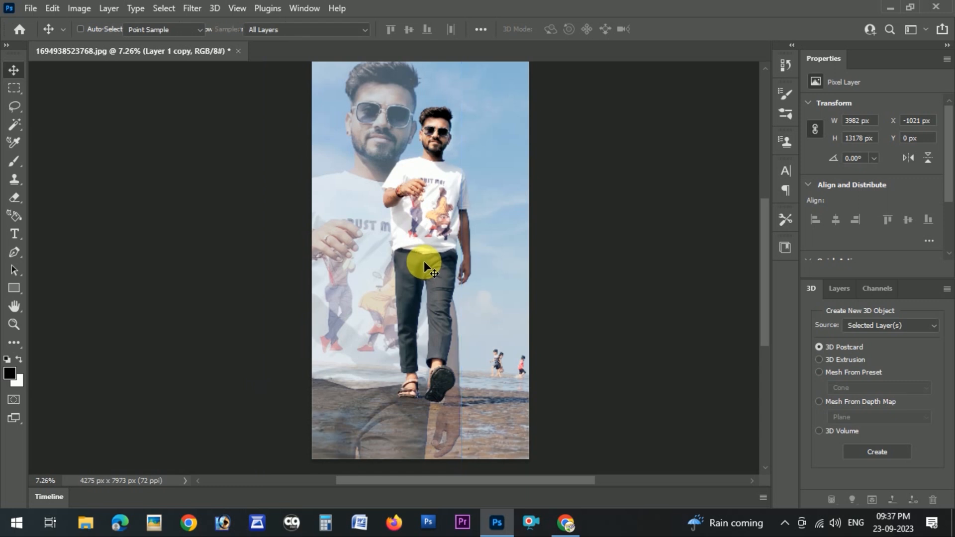
pyautogui.press('Escape')
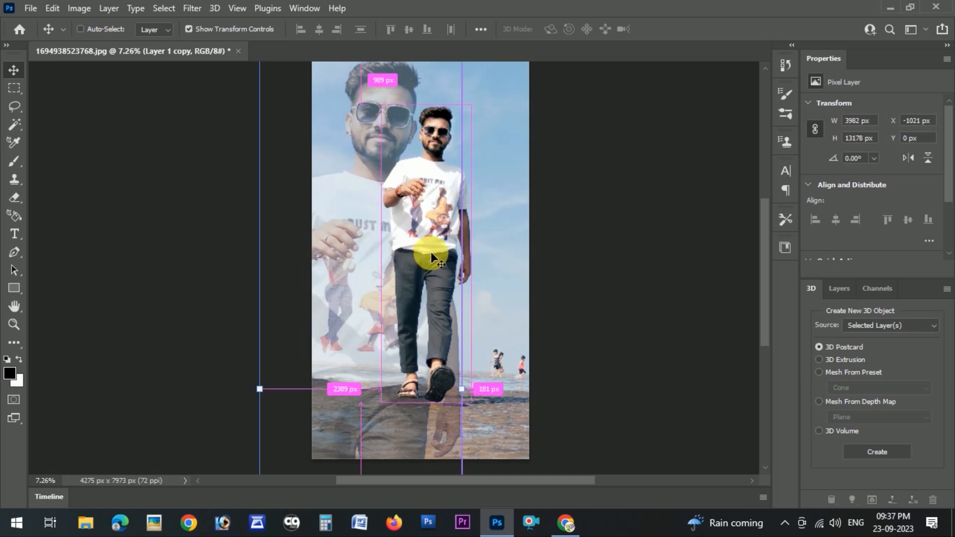
pyautogui.hotkey('ctrl', 'u')
pyautogui.moveTo(716, 254); pyautogui.dragTo(625, 249)
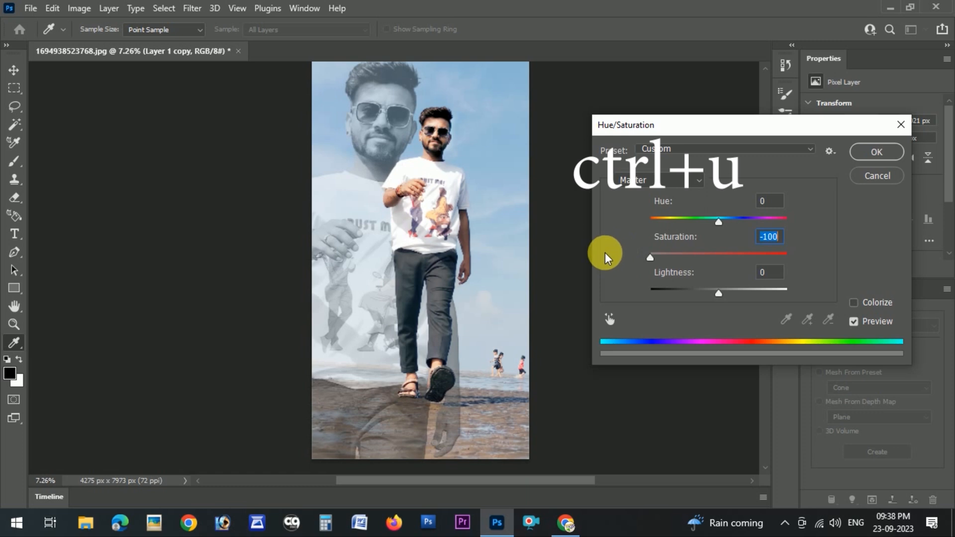
pyautogui.click(876, 151)
# Add a 72 pt text layer reading PK KUMAR near the bottom of the image
pyautogui.press('v')
pyautogui.click(488, 183)
pyautogui.scroll(1, 503, 251)
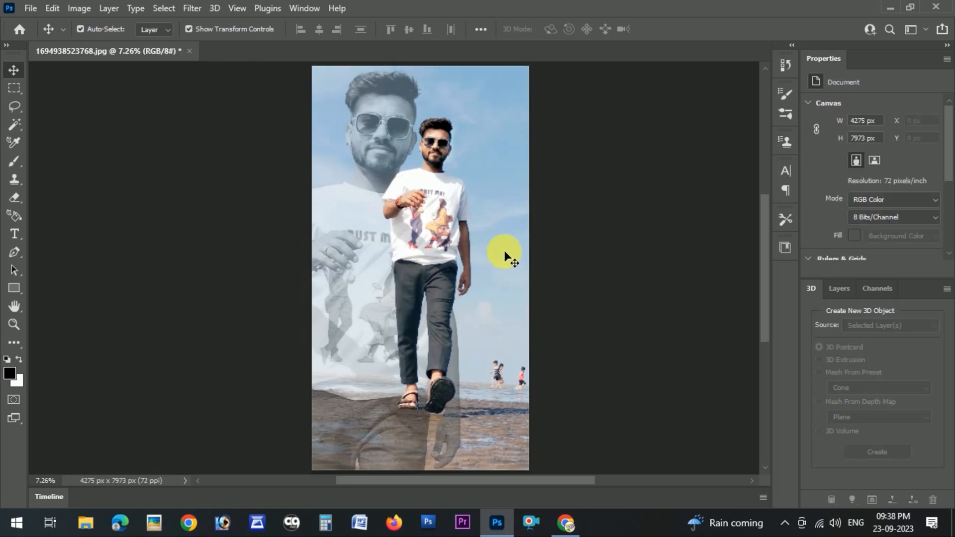
pyautogui.scroll(2, 504, 256)
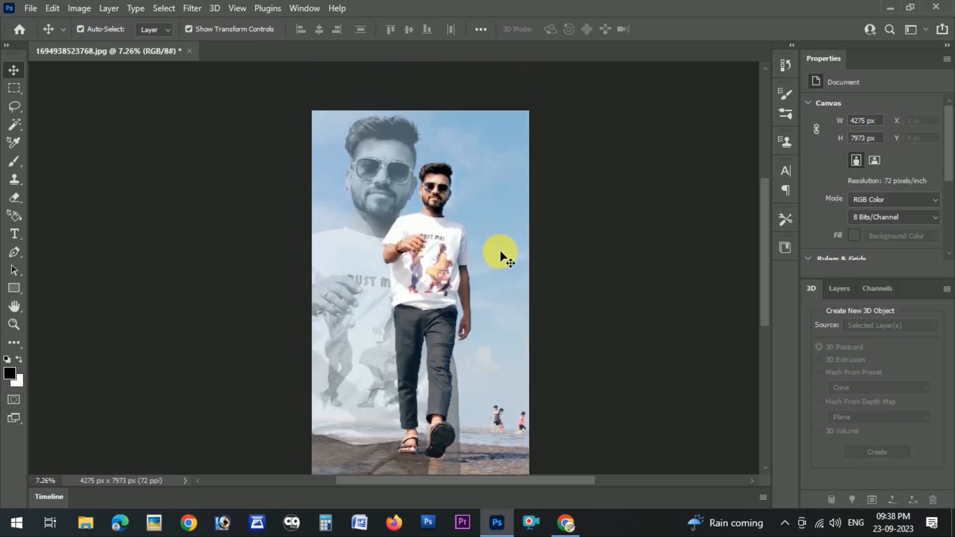
pyautogui.scroll(-2, 500, 250)
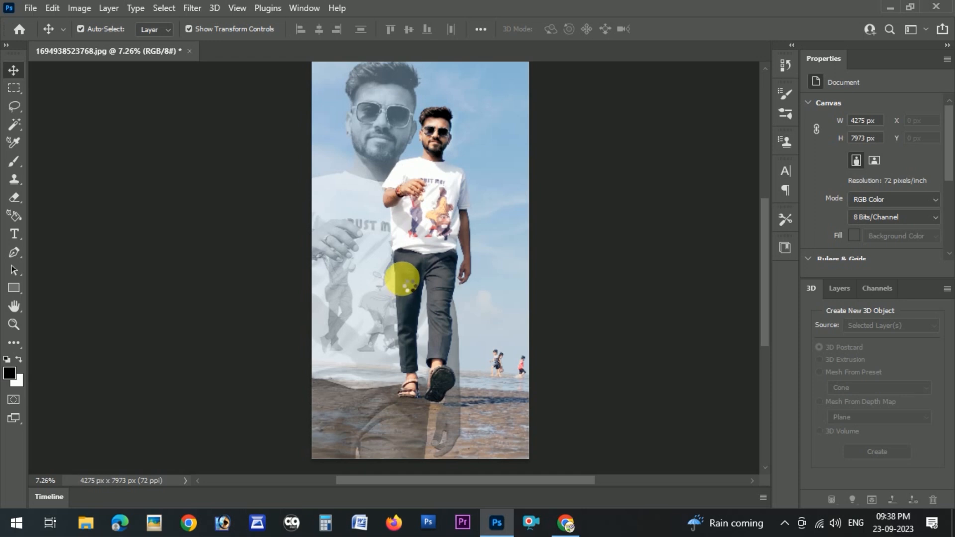
pyautogui.press('t')
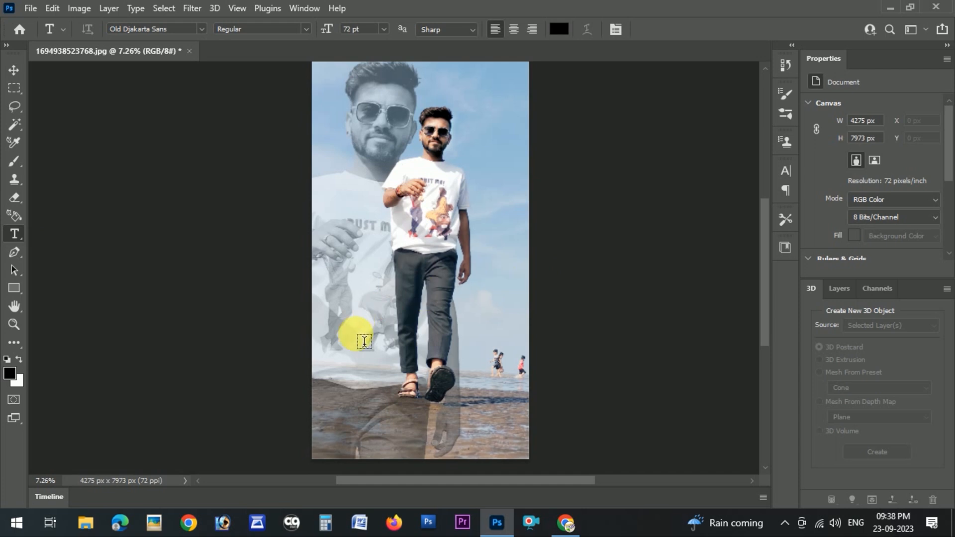
pyautogui.click(450, 348)
pyautogui.click(385, 28)
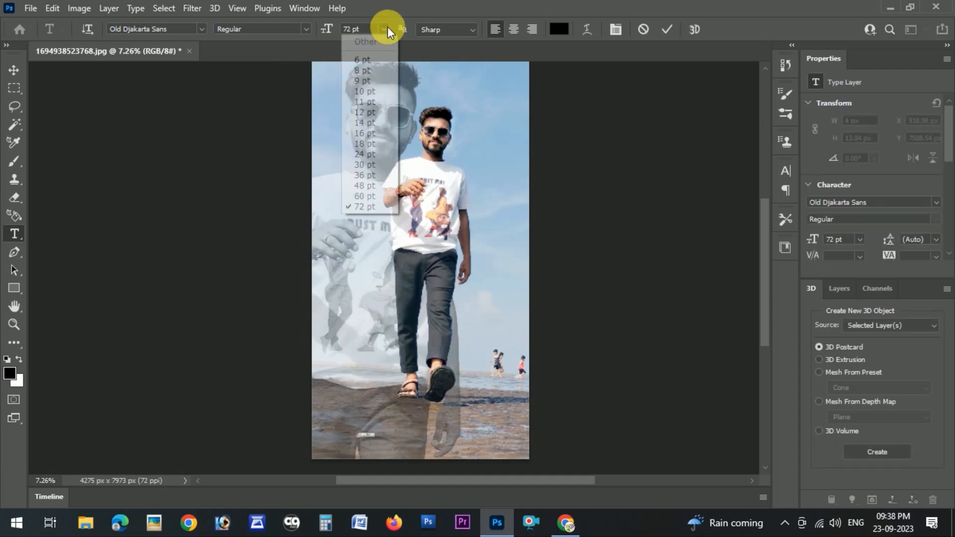
pyautogui.click(377, 208)
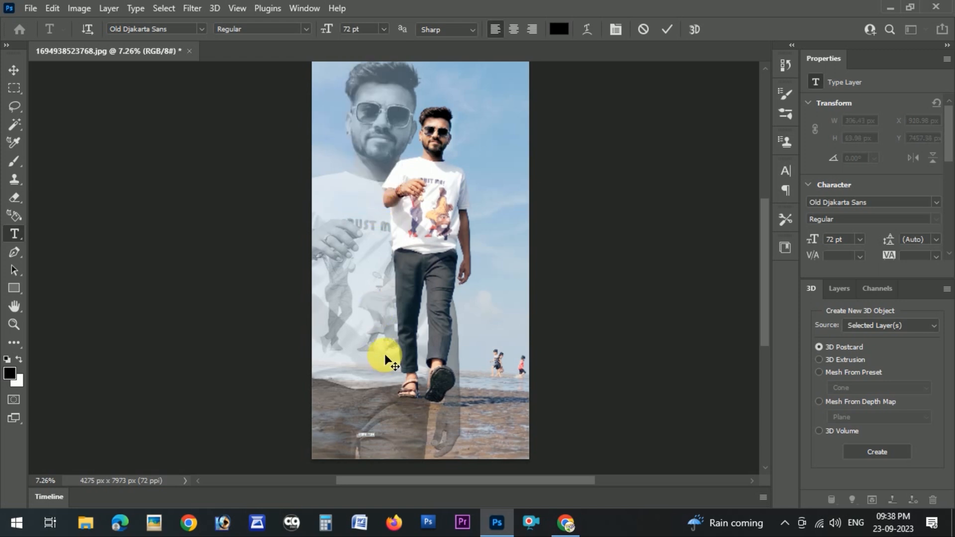
pyautogui.write('A')
pyautogui.click(16, 64)
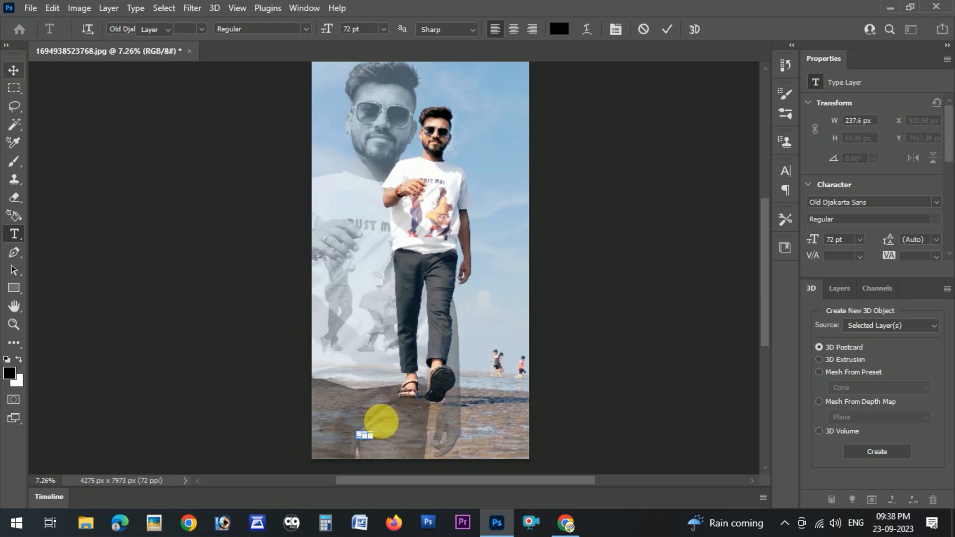
# Scale up the text and rotate it about -53° diagonally across the bottom right corner
pyautogui.moveTo(379, 436); pyautogui.dragTo(465, 187)
pyautogui.moveTo(501, 215); pyautogui.dragTo(482, 390)
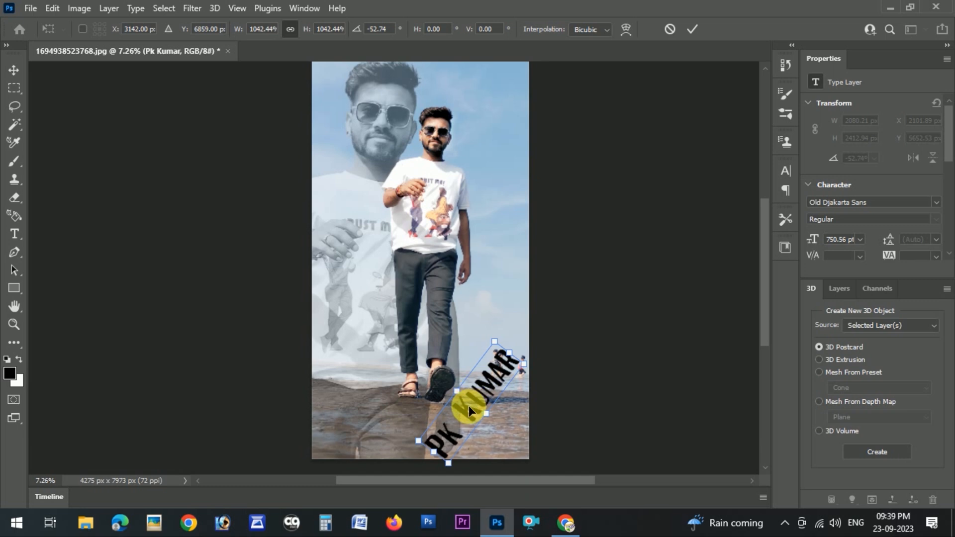
pyautogui.press('Return')
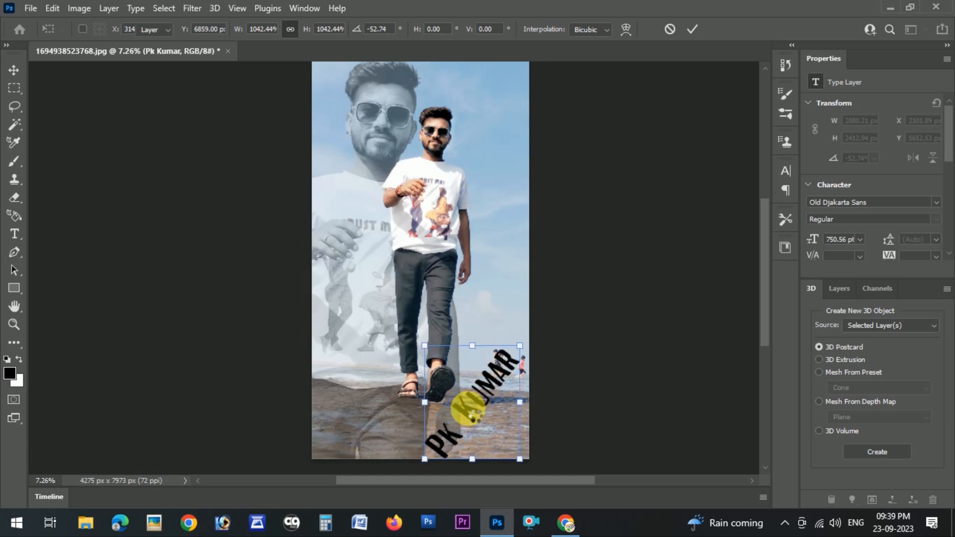
# Edit the text so it reads PK BHAI instead of PK KUMAR
pyautogui.press('t')
pyautogui.click(466, 416)
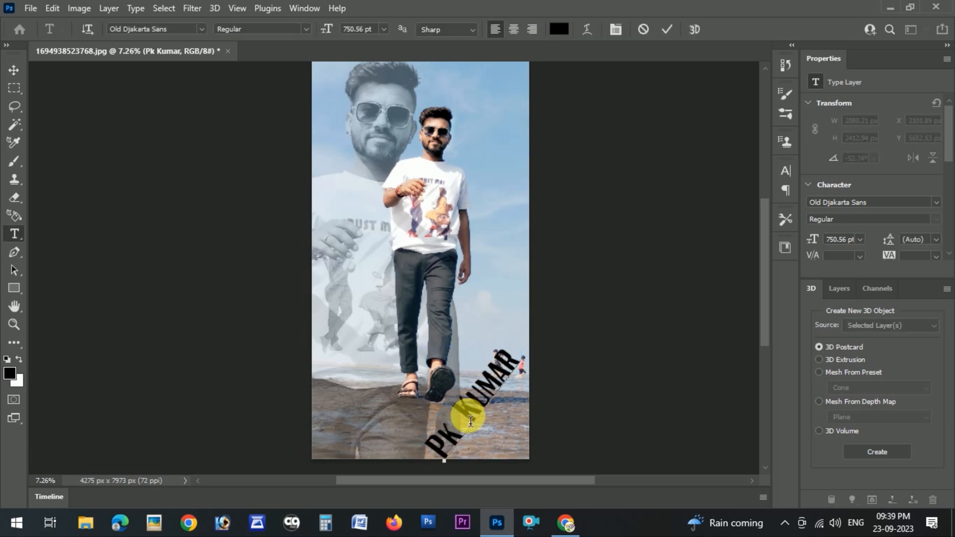
pyautogui.press('Delete')
pyautogui.press('Delete')
pyautogui.press('Delete')
pyautogui.press('Delete')
pyautogui.press('Delete')
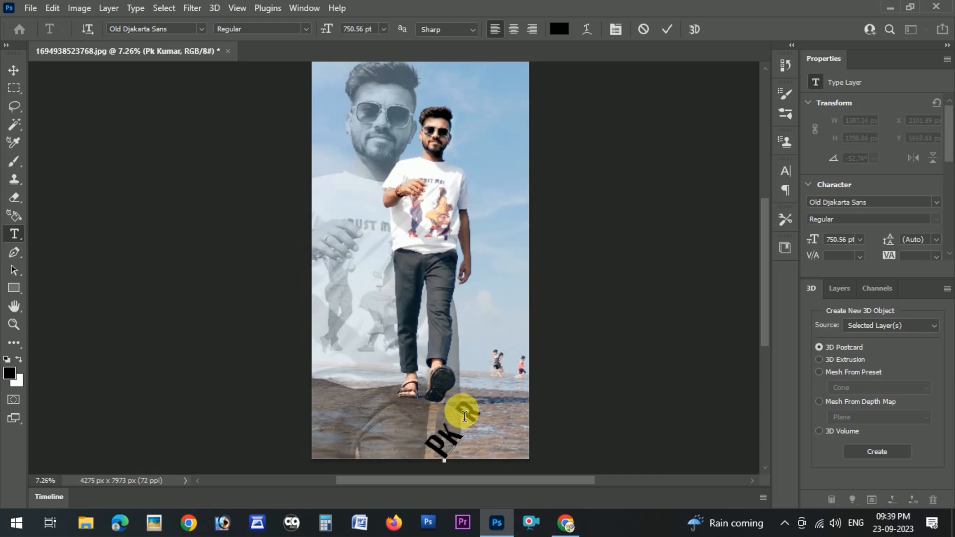
pyautogui.write('THA')
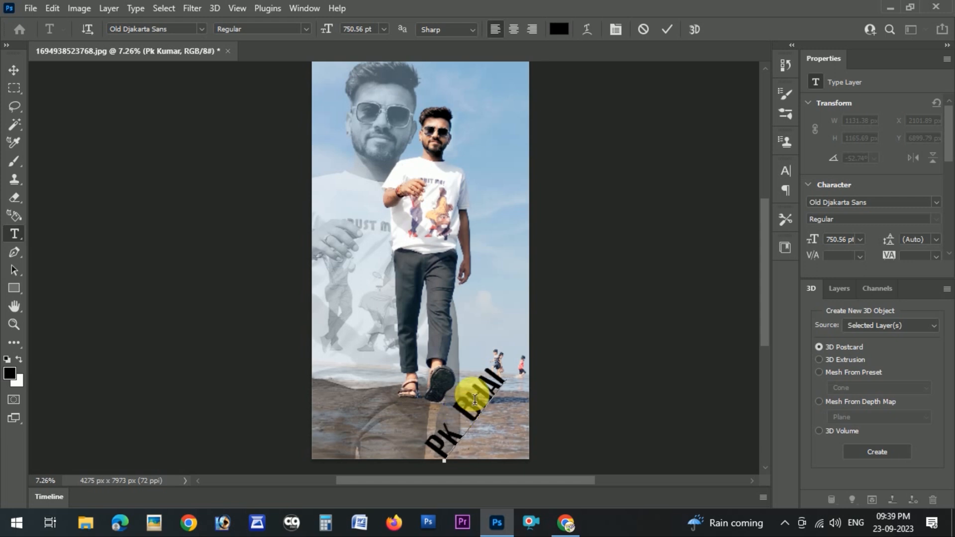
# Select the text and step through fonts, ending on the orange juice font
pyautogui.moveTo(500, 380); pyautogui.dragTo(438, 453)
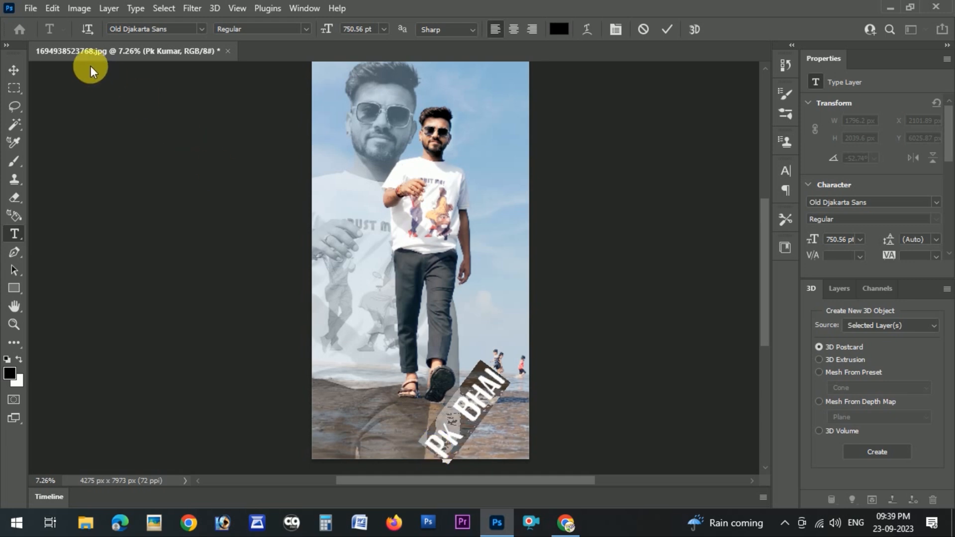
pyautogui.click(135, 30)
pyautogui.press('Down')
pyautogui.press('Down')
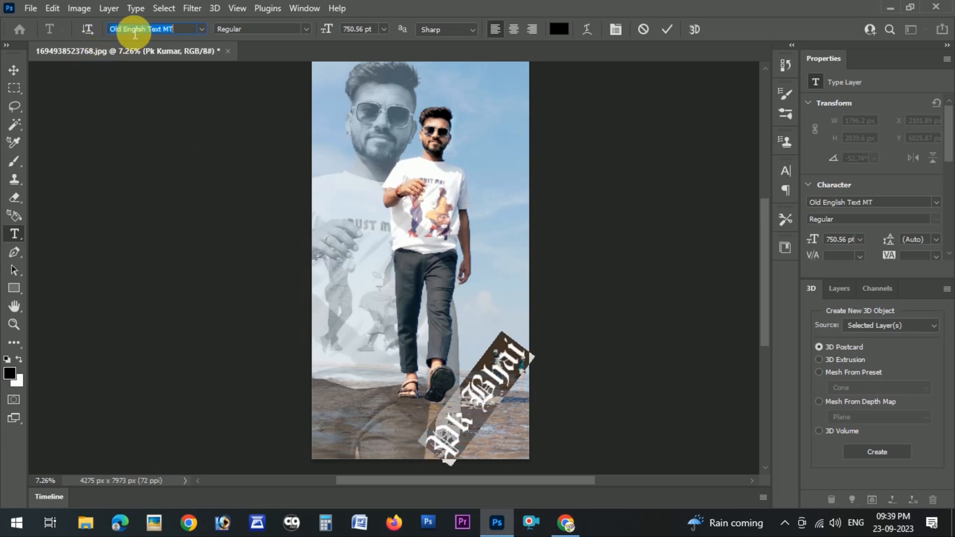
pyautogui.press('Down')
pyautogui.press('Down')
pyautogui.press('Down')
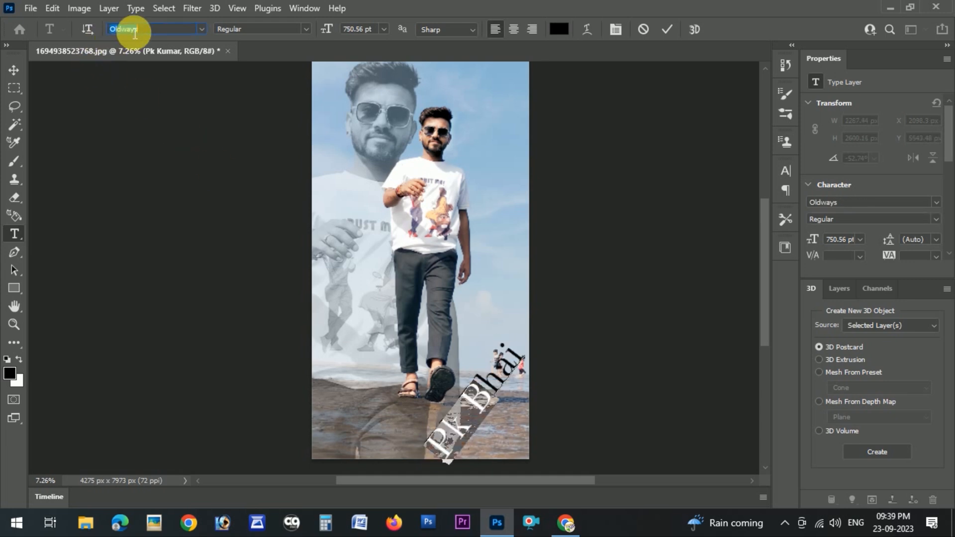
pyautogui.press('Down')
pyautogui.press('Down')
pyautogui.press('Down')
pyautogui.press('Down')
pyautogui.press('Down')
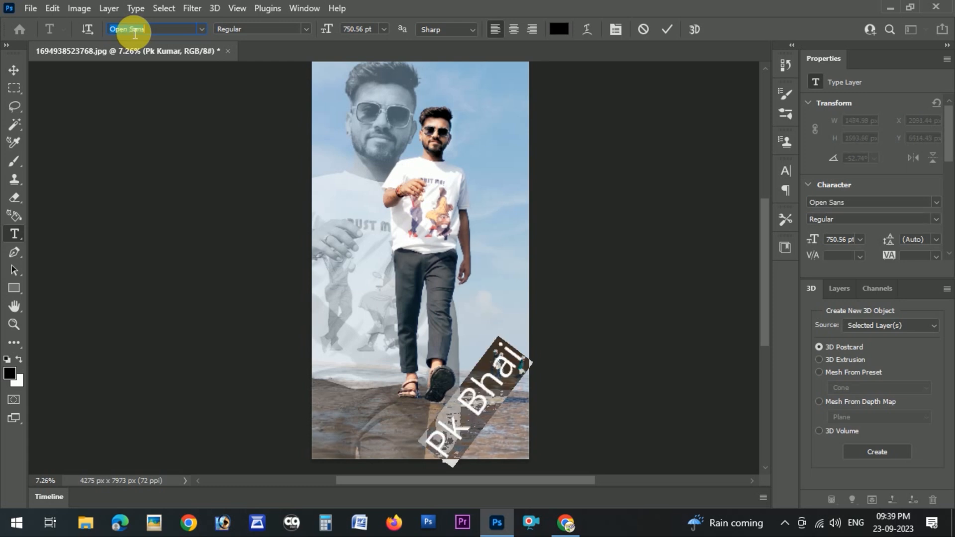
pyautogui.press('Down')
pyautogui.press('Down')
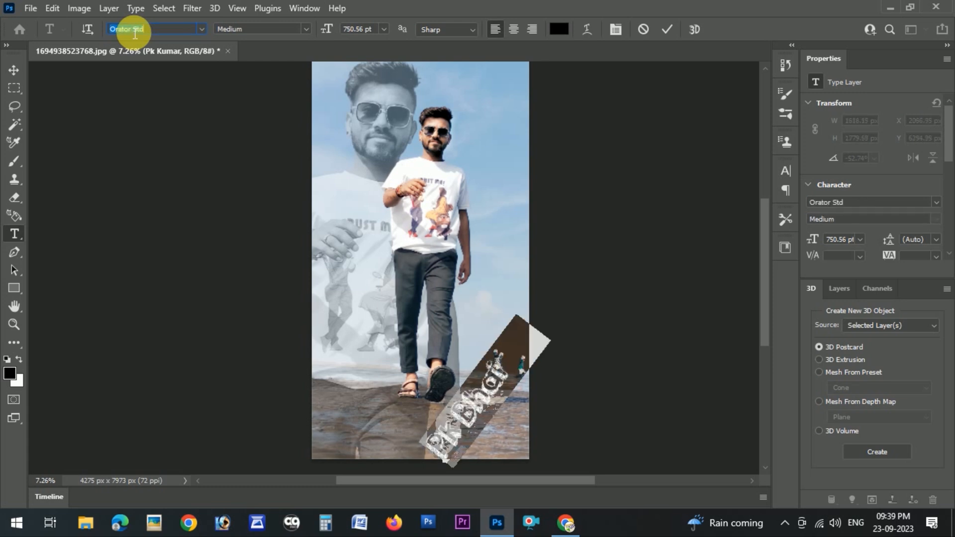
pyautogui.press('Up')
pyautogui.press('Up')
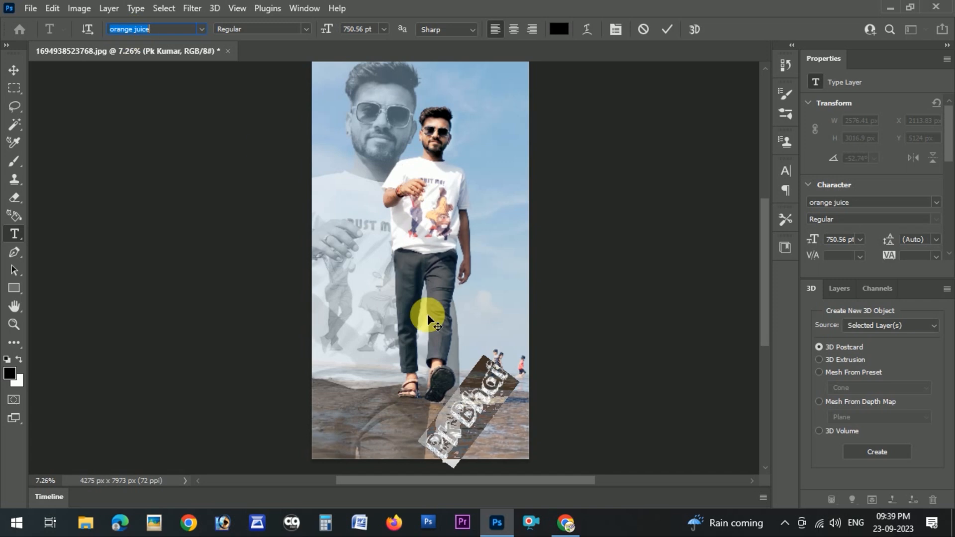
# Commit the text edit and move the text up beside the subject's head
pyautogui.click(504, 388)
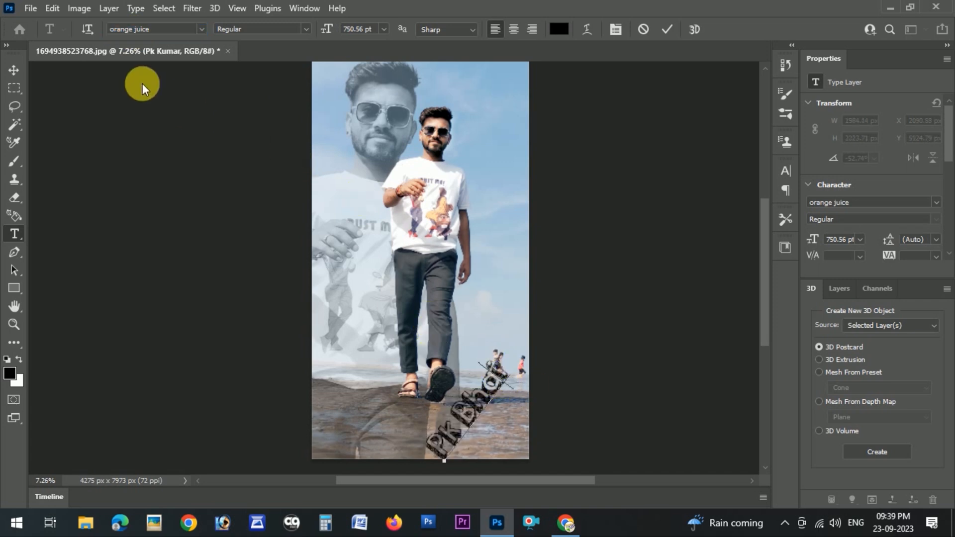
pyautogui.click(14, 70)
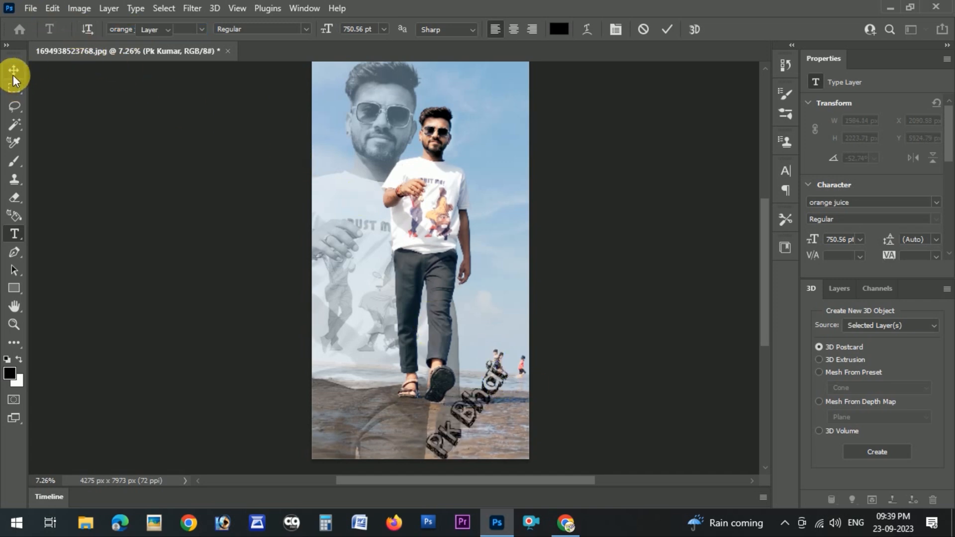
pyautogui.moveTo(471, 396); pyautogui.dragTo(446, 138)
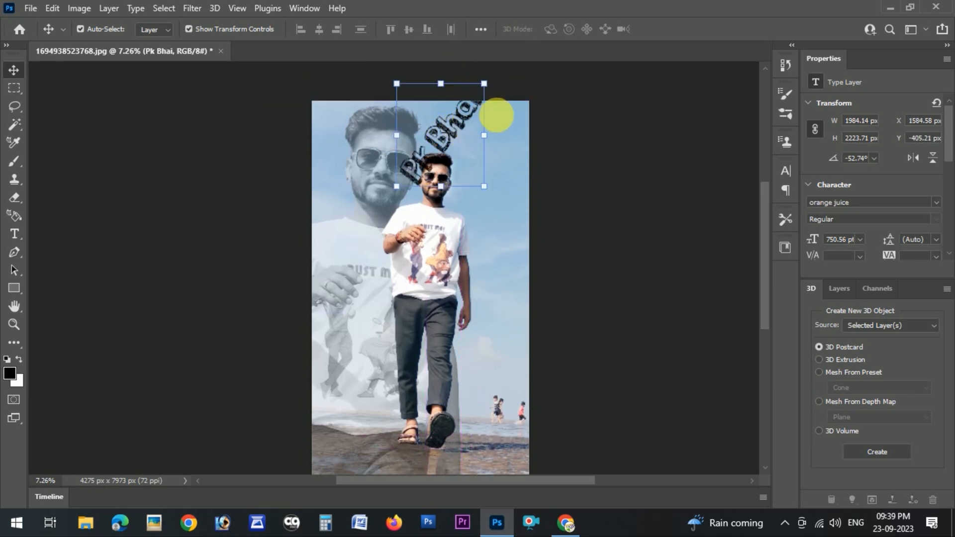
# Free-transform the text, rotating it about 43° and placing it behind the subject's legs
pyautogui.moveTo(497, 113); pyautogui.dragTo(497, 215)
pyautogui.moveTo(465, 126); pyautogui.dragTo(480, 133)
pyautogui.moveTo(365, 271); pyautogui.dragTo(355, 381)
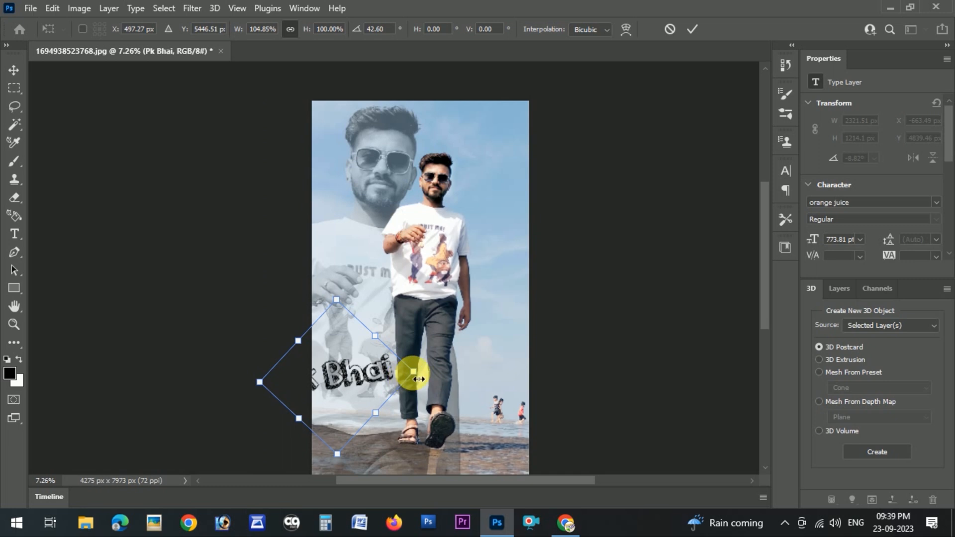